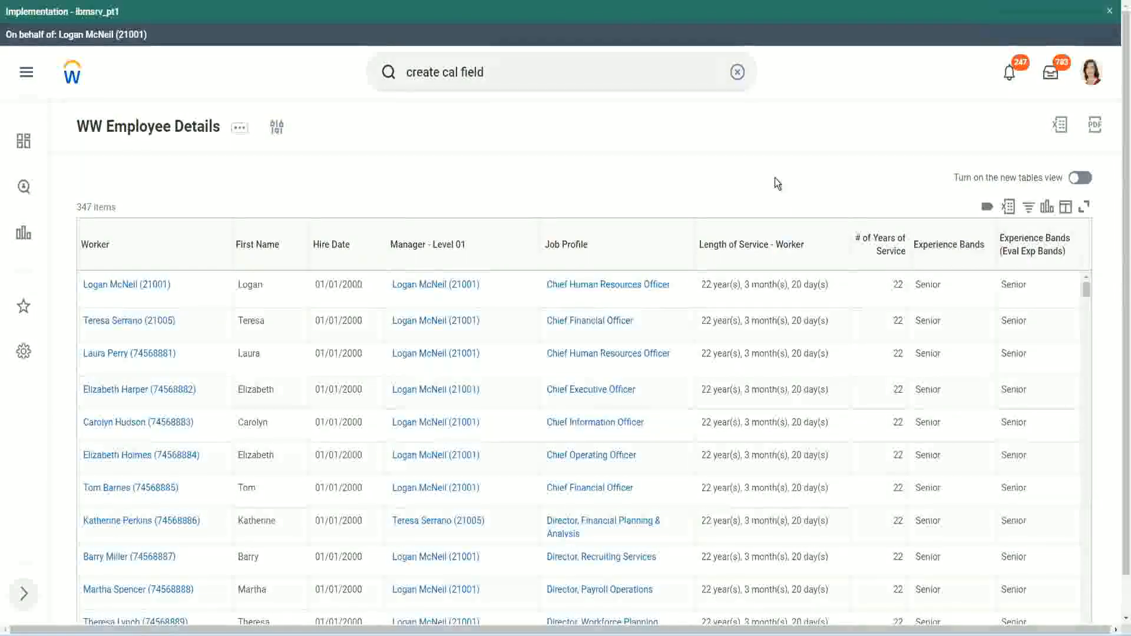
- Copy the name of the calculated field CF-WW-Eval Exp-Derive Experience Bands from Years of Service
{"action": "left_click", "coordinate": [980, 278]}
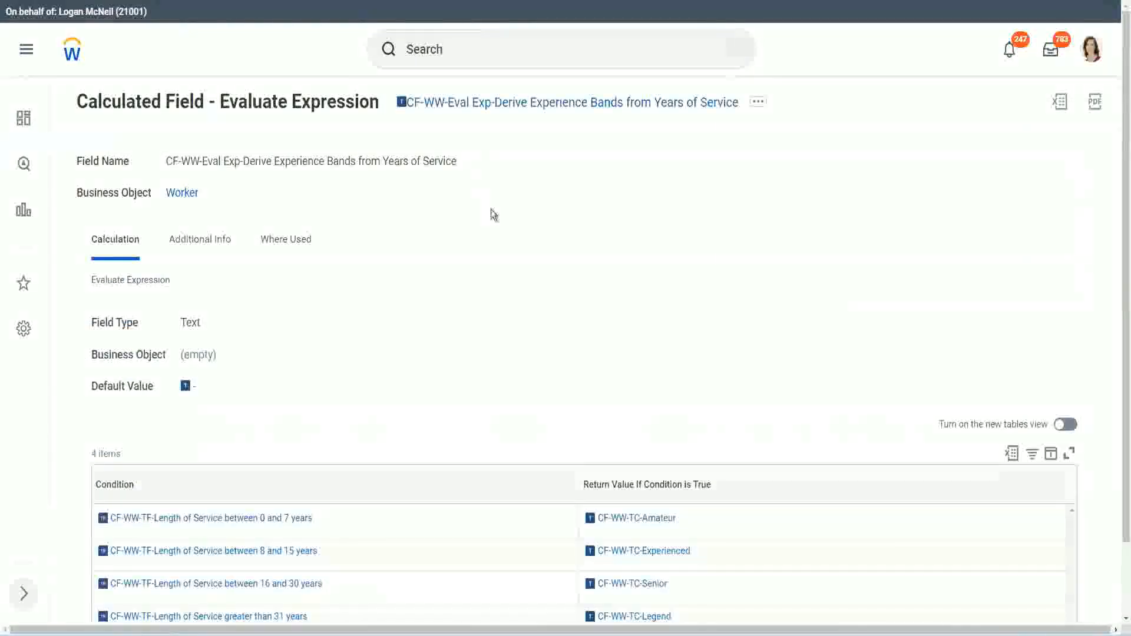
{"action": "right_click", "coordinate": [489, 112]}
{"action": "left_click", "coordinate": [530, 176]}
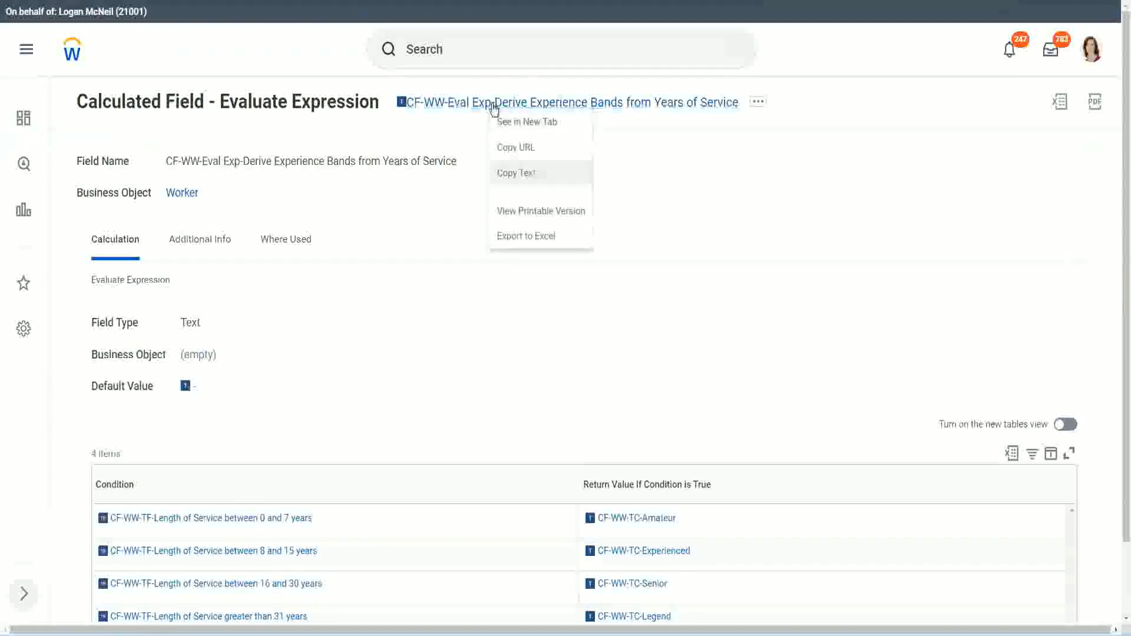
- Search for "create calc field" and open the Create Calculated Field task
{"action": "left_click", "coordinate": [474, 53]}
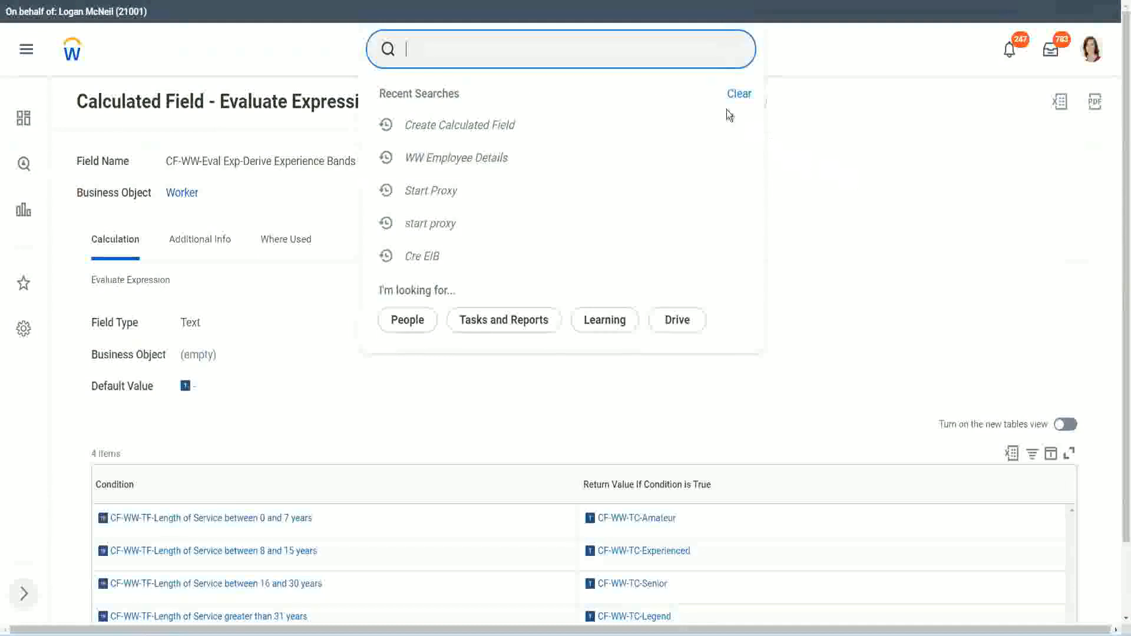
{"action": "left_click", "coordinate": [447, 44]}
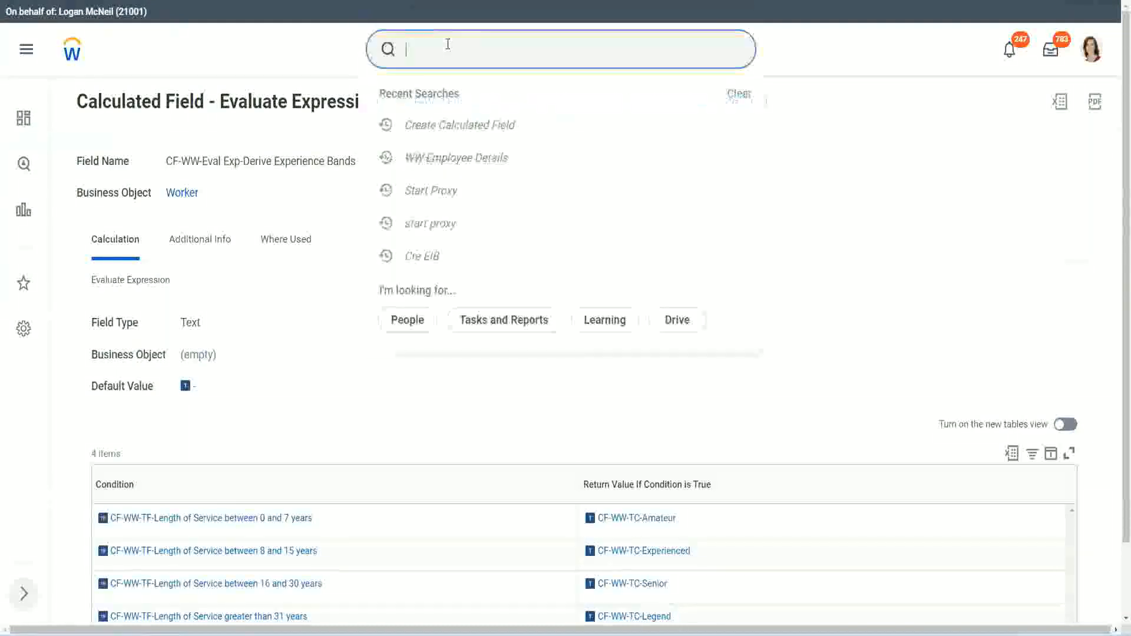
{"action": "type", "text": "create calc"}
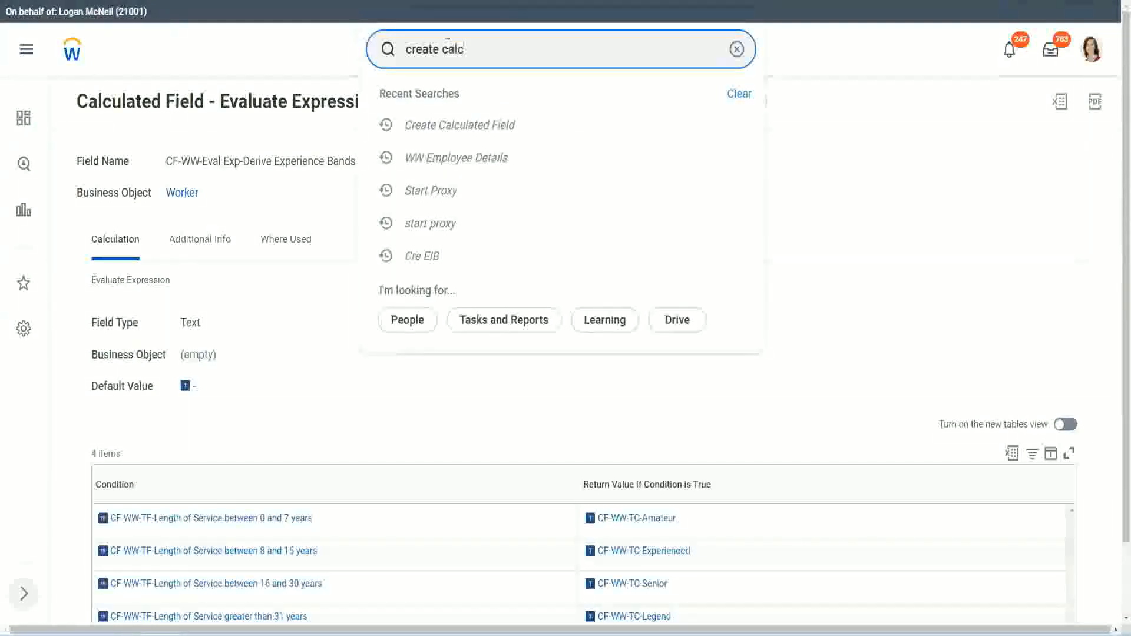
{"action": "type", "text": " field"}
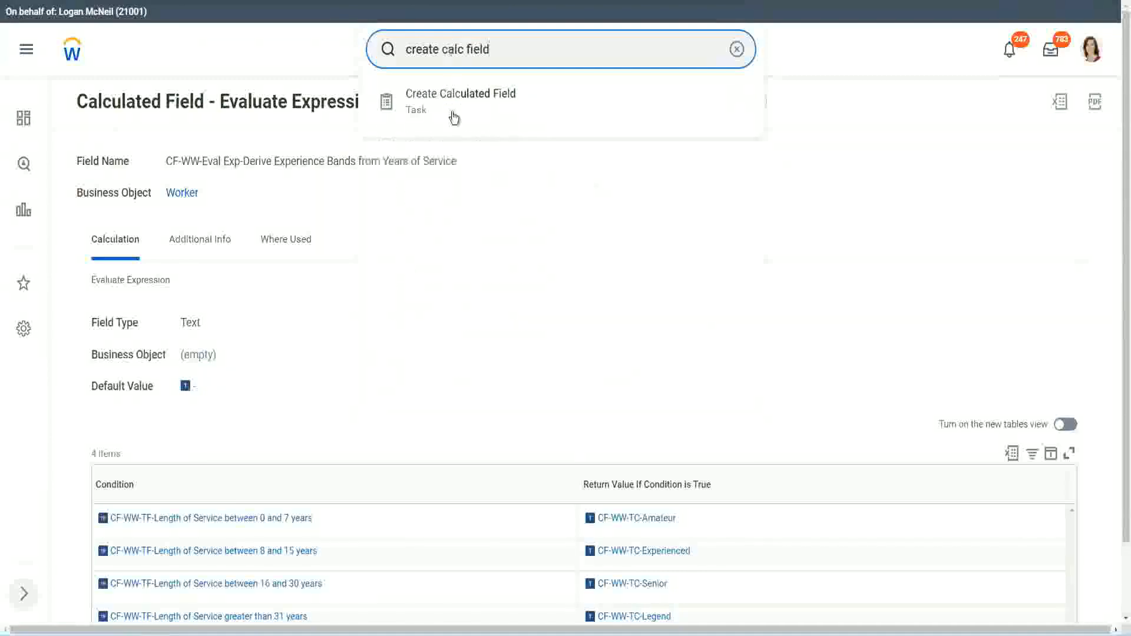
{"action": "left_click", "coordinate": [465, 109]}
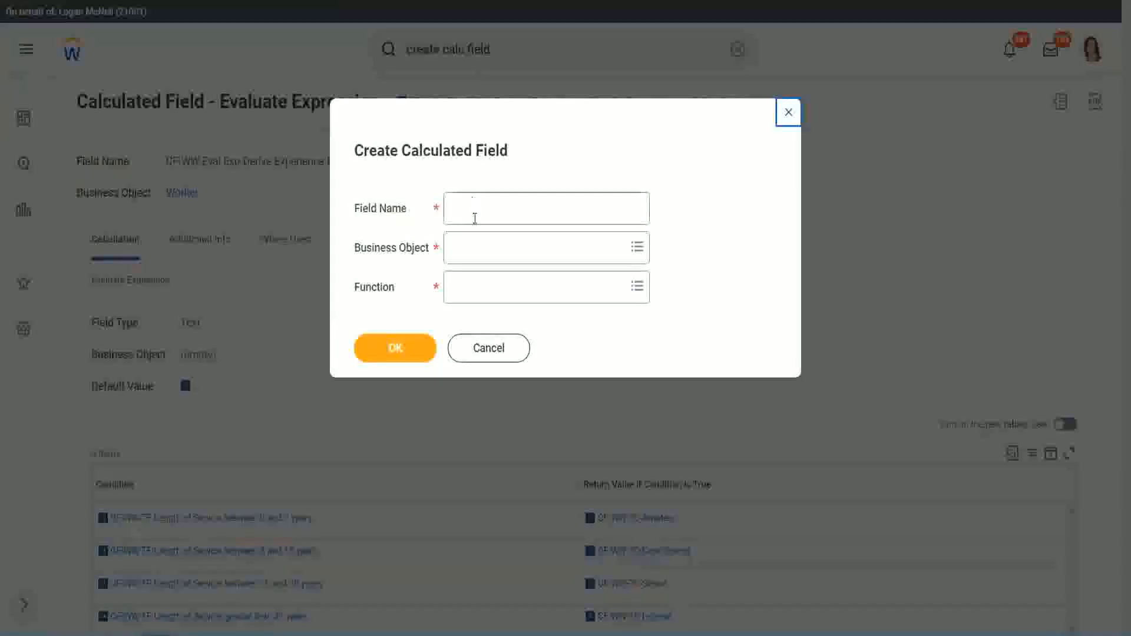
- Name the new calculated field "CF-WW-LRB-Identify Experience Bands from years of Service"
{"action": "left_click", "coordinate": [475, 212]}
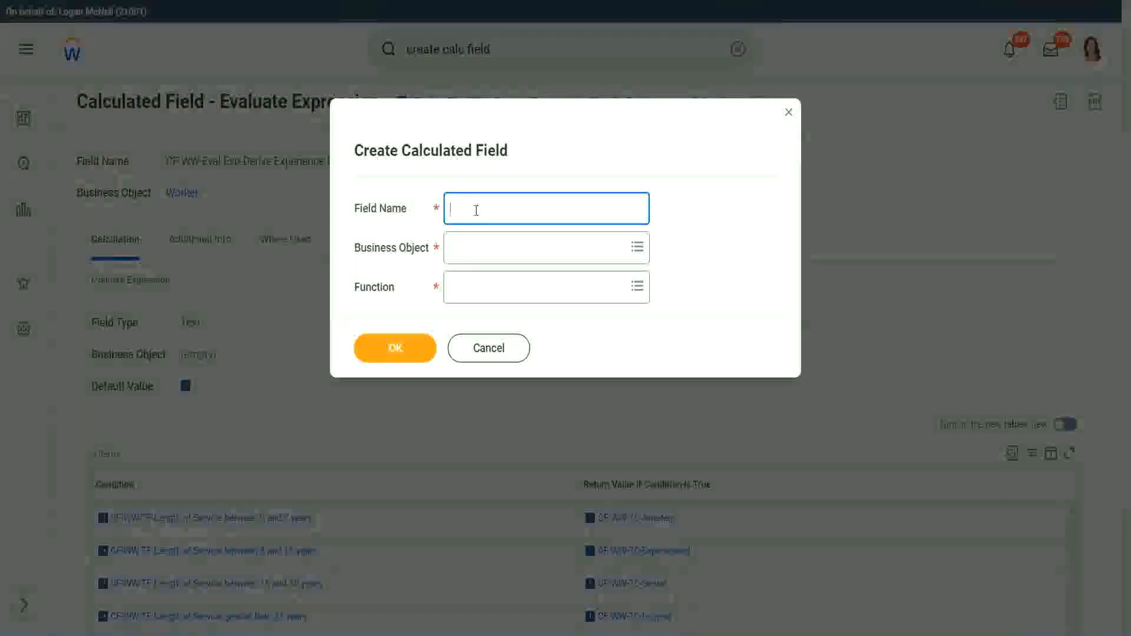
{"action": "type", "text": "CF"}
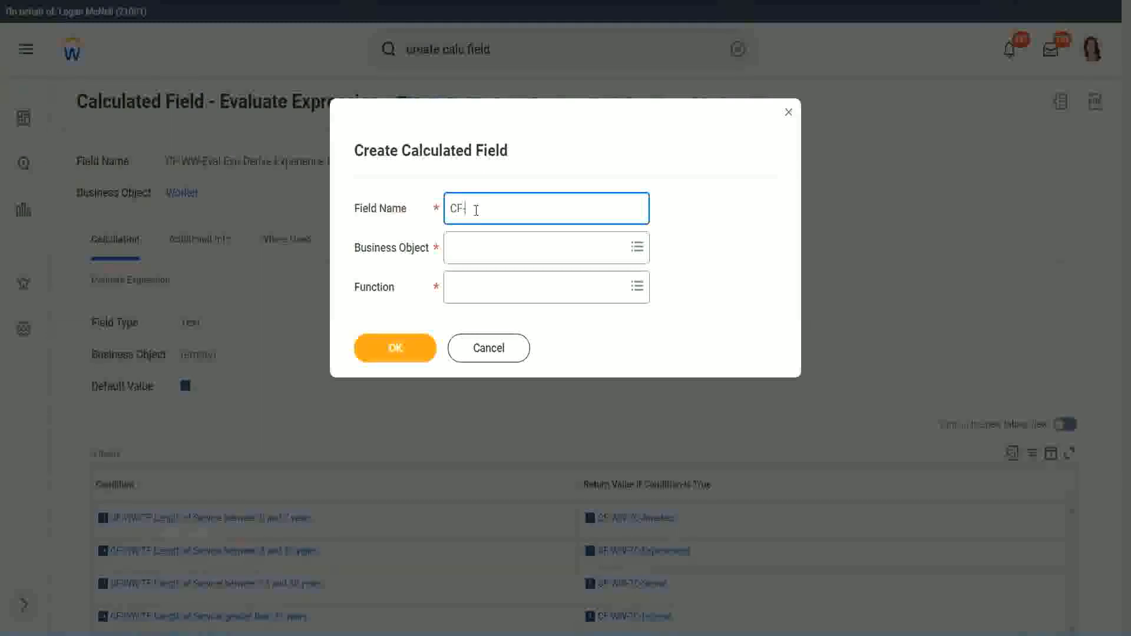
{"action": "type", "text": "-WW-LRB-Identify Exe"}
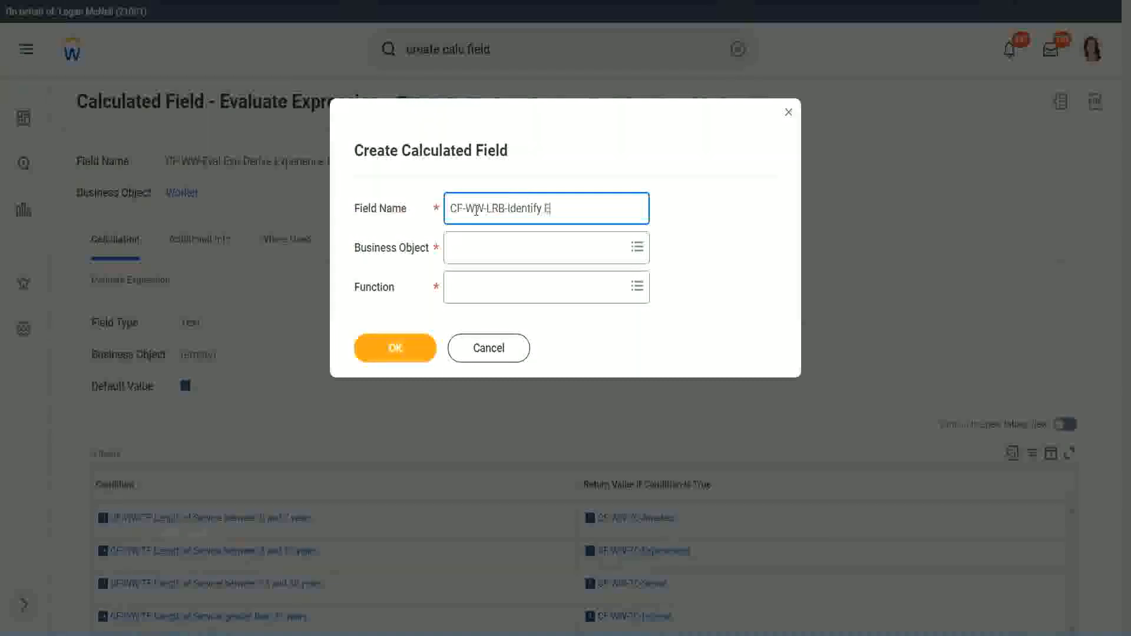
{"action": "key", "text": "BackSpace"}
{"action": "type", "text": "periende"}
{"action": "key", "text": "BackSpace"}
{"action": "key", "text": "BackSpace"}
{"action": "type", "text": "ce Bands fro"}
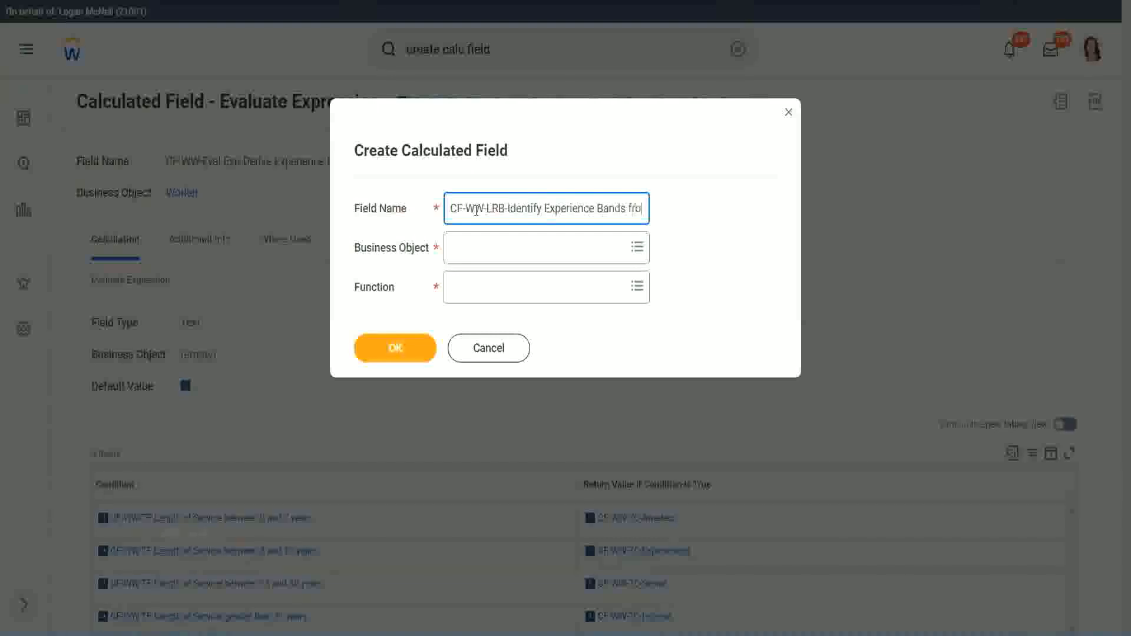
{"action": "type", "text": "m years of Service"}
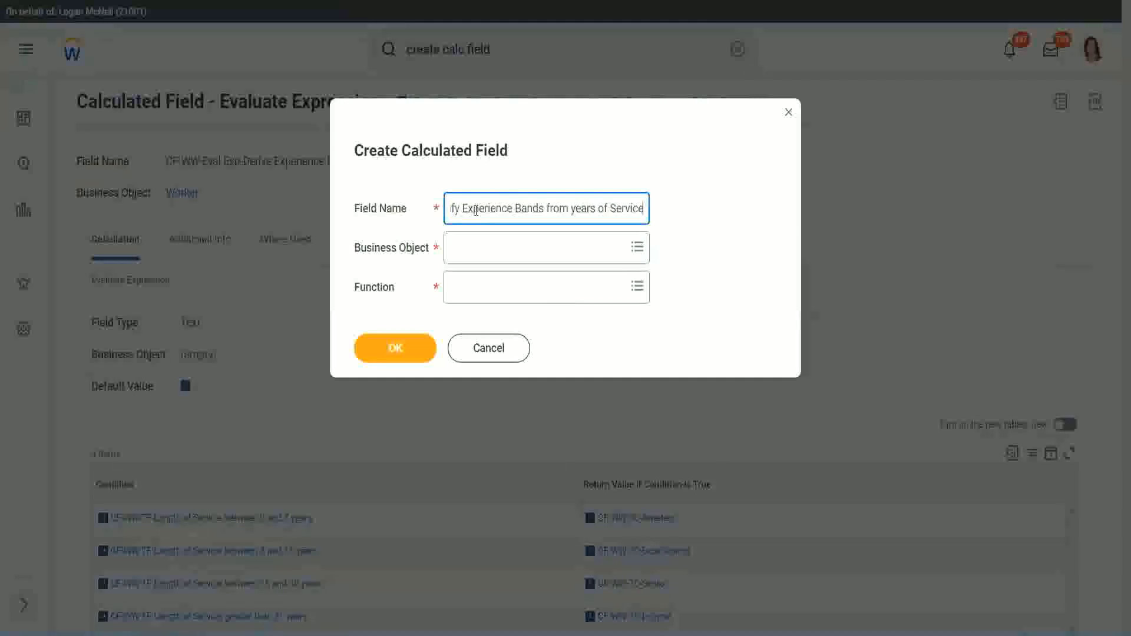
- Set the business object to Worker and the function to Lookup Range Band, and confirm the new calculated field
{"action": "key", "text": "Tab"}
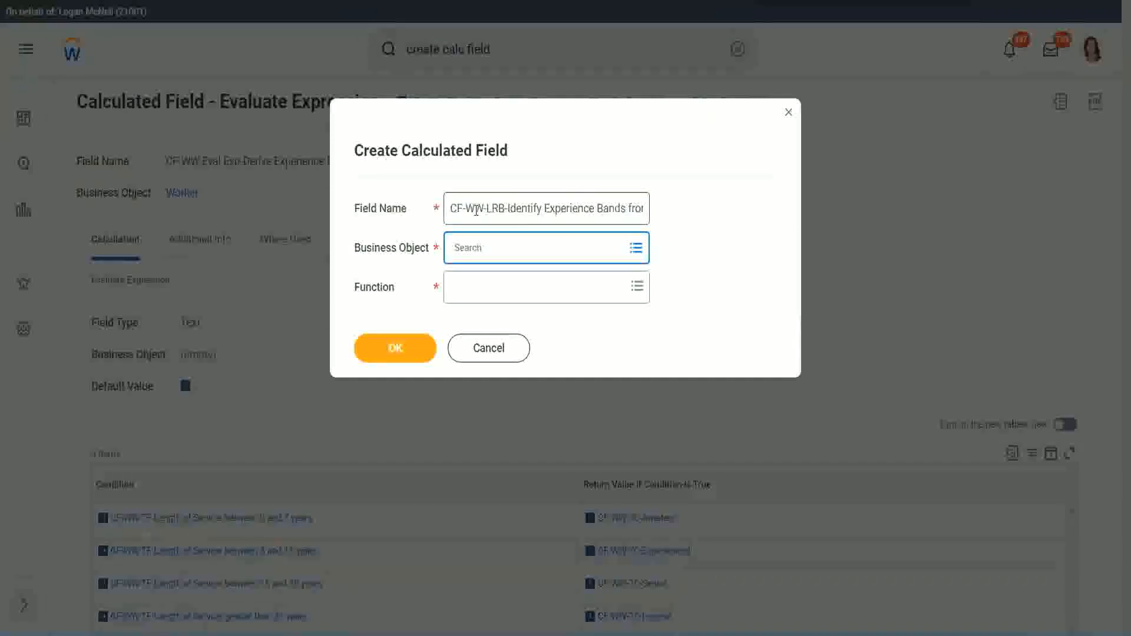
{"action": "type", "text": "worker"}
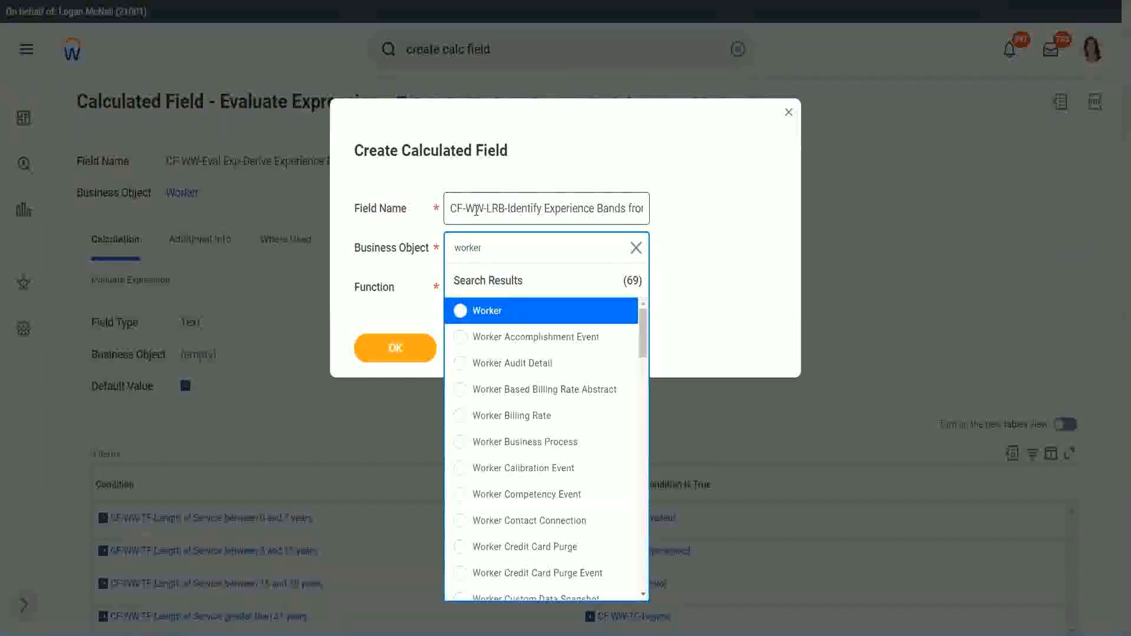
{"action": "key", "text": "Return"}
{"action": "key", "text": "Tab"}
{"action": "type", "text": "lrb"}
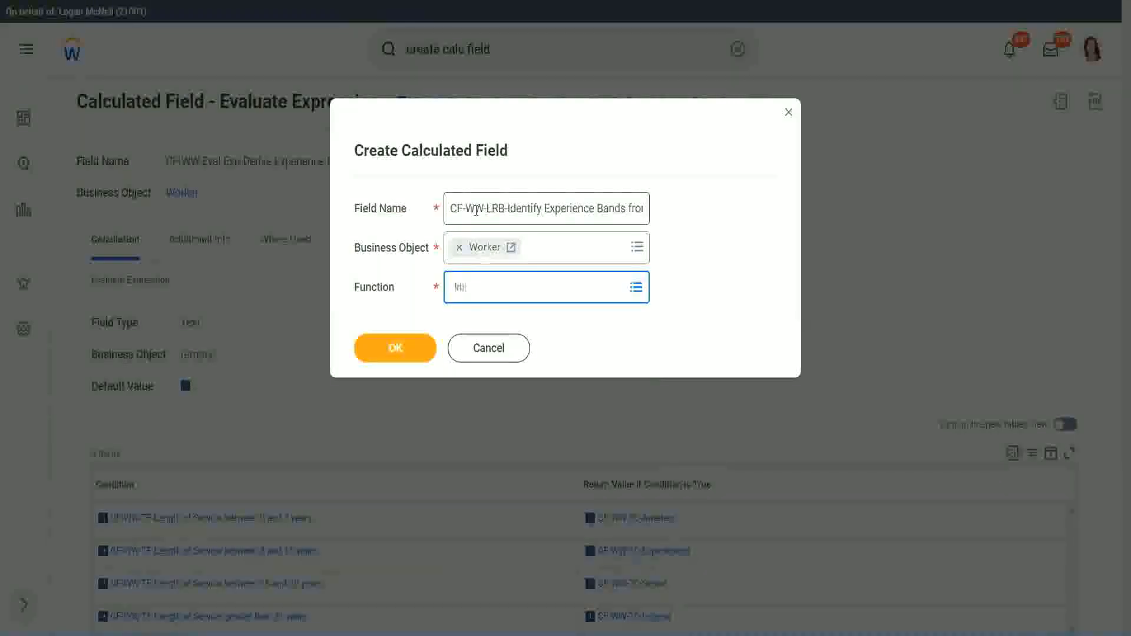
{"action": "key", "text": "Return"}
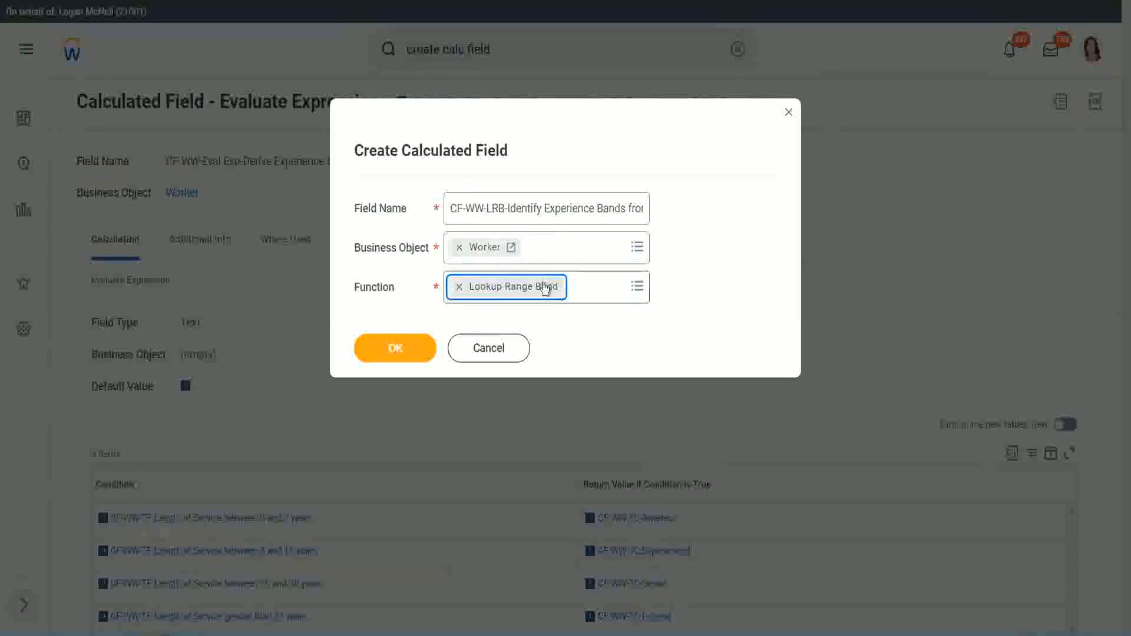
{"action": "left_click", "coordinate": [405, 350]}
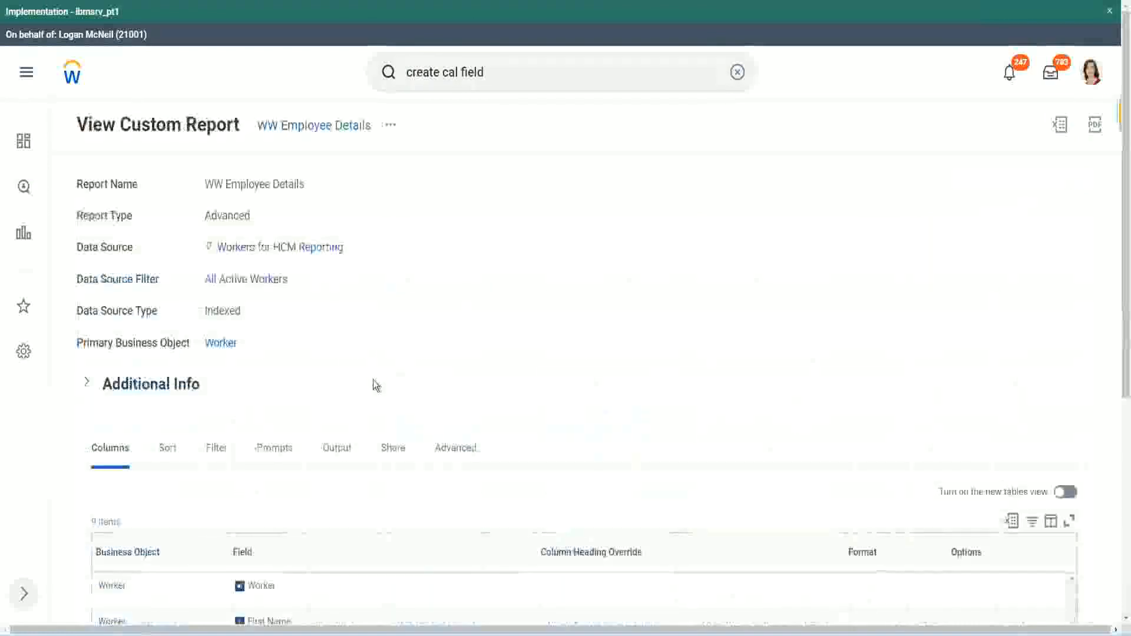
- Copy the name CF-WW-Convert Text To Number-Number of Years from Length of Service from the report's columns and use it as the Source Field
{"action": "scroll", "coordinate": [377, 383], "scroll_direction": "down", "scroll_amount": 5}
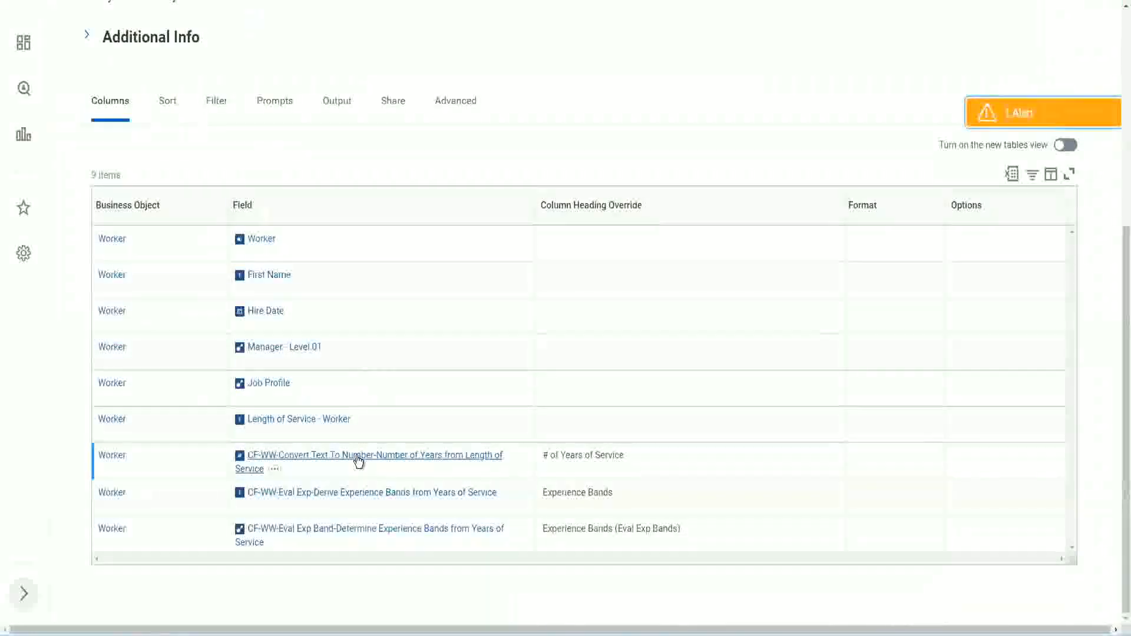
{"action": "right_click", "coordinate": [358, 462]}
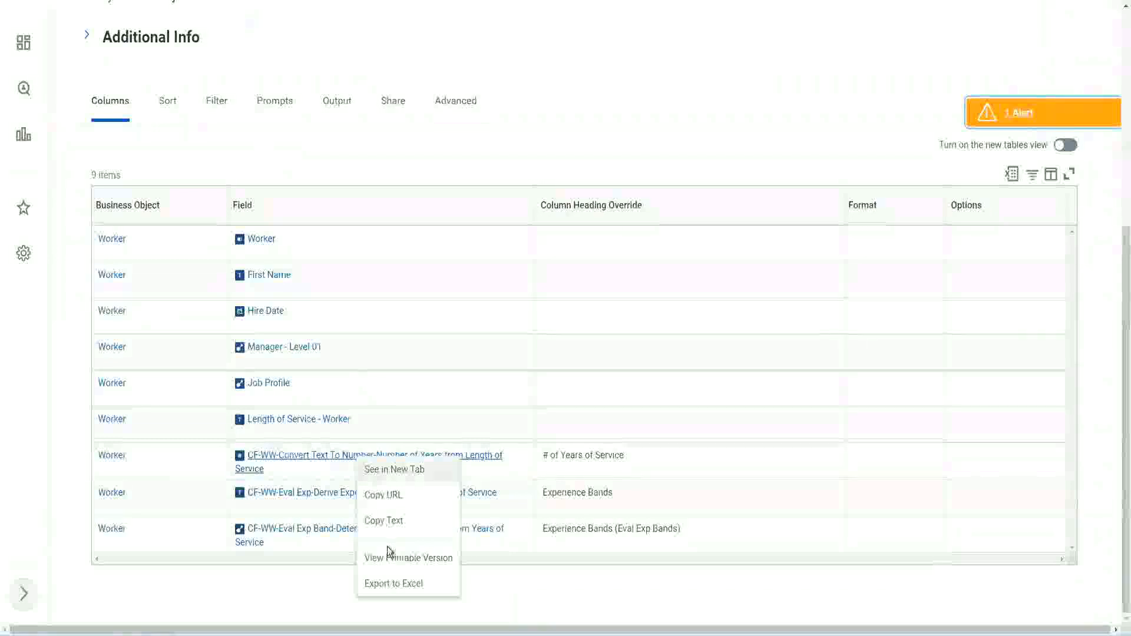
{"action": "left_click", "coordinate": [390, 526]}
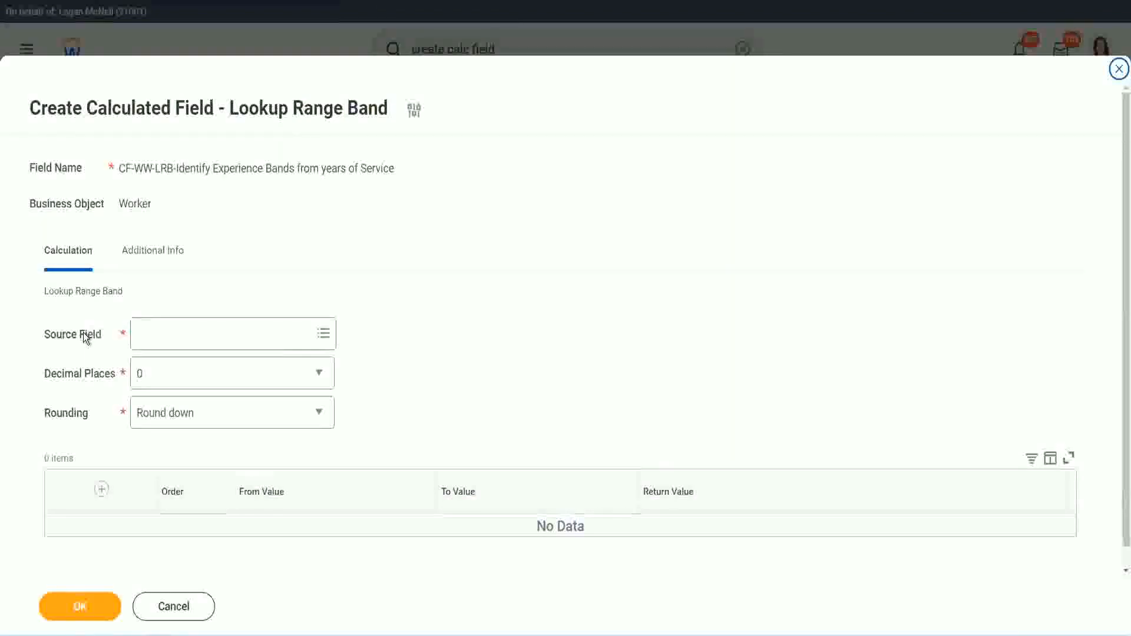
{"action": "left_click", "coordinate": [177, 334]}
{"action": "key", "text": "ctrl+v"}
{"action": "key", "text": "Return"}
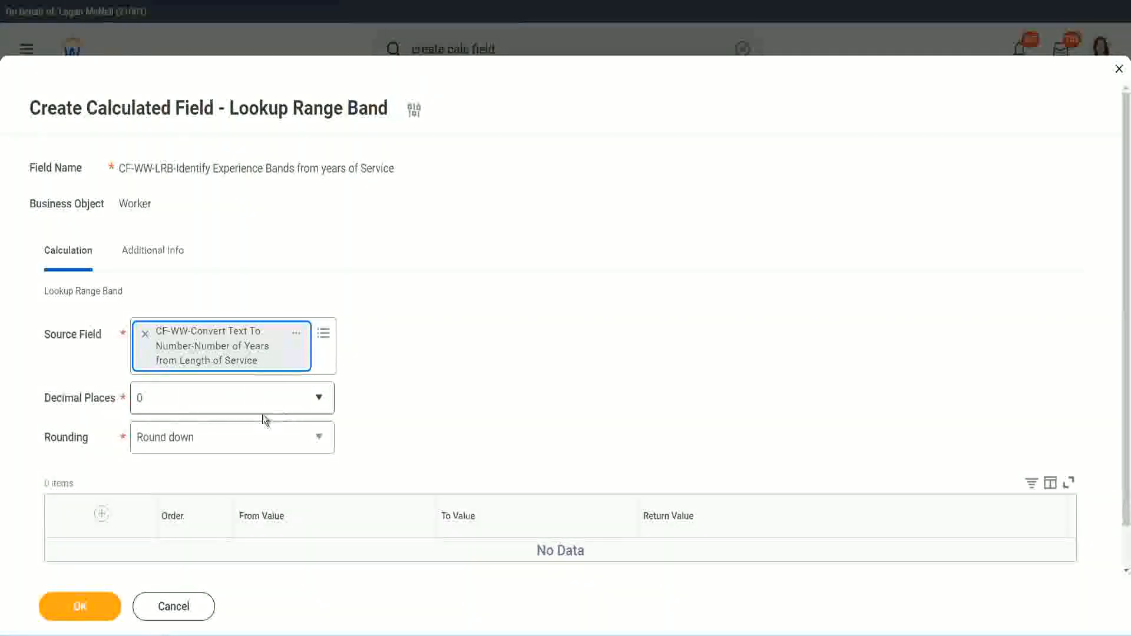
- Review the Decimal Places choices and set the Rounding option to Round
{"action": "left_click", "coordinate": [221, 405]}
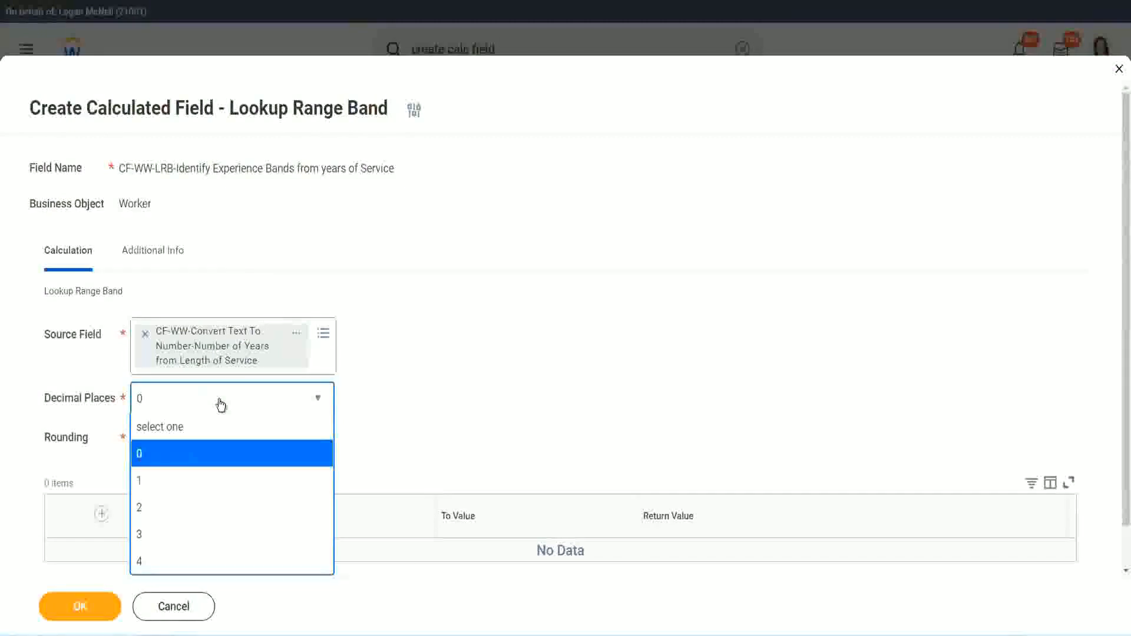
{"action": "left_click", "coordinate": [442, 390]}
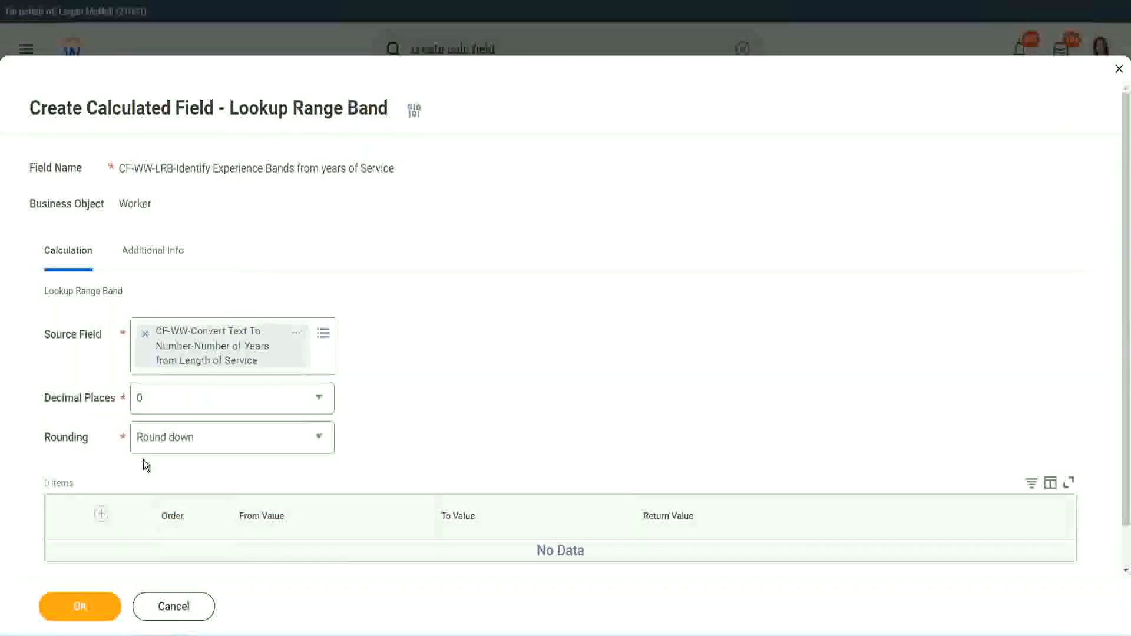
{"action": "left_click", "coordinate": [181, 441]}
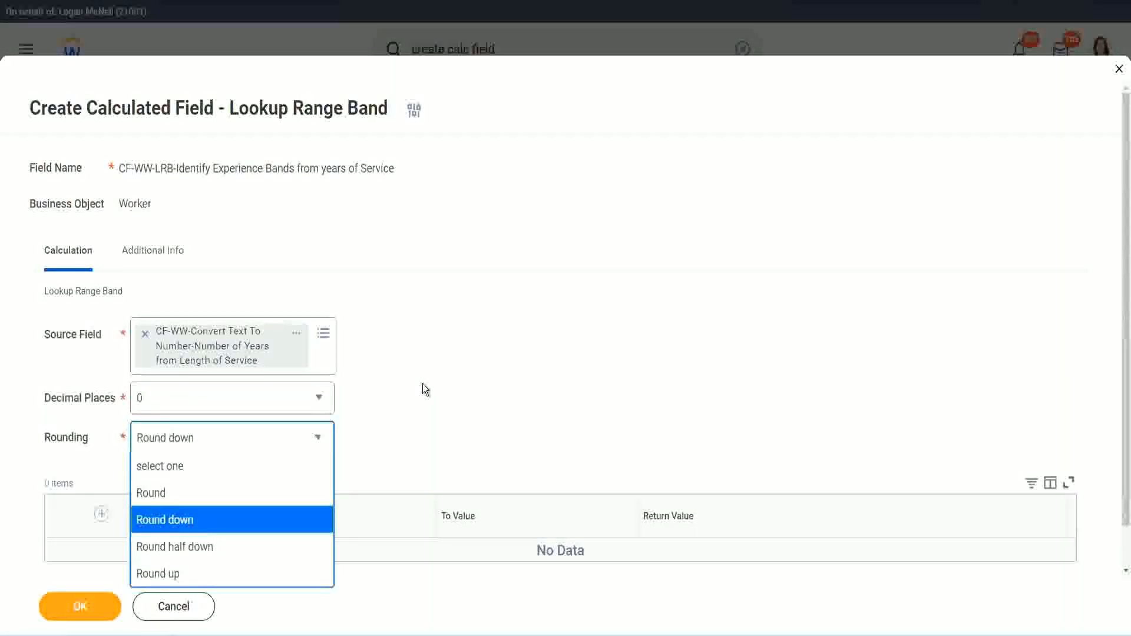
{"action": "left_click", "coordinate": [398, 433]}
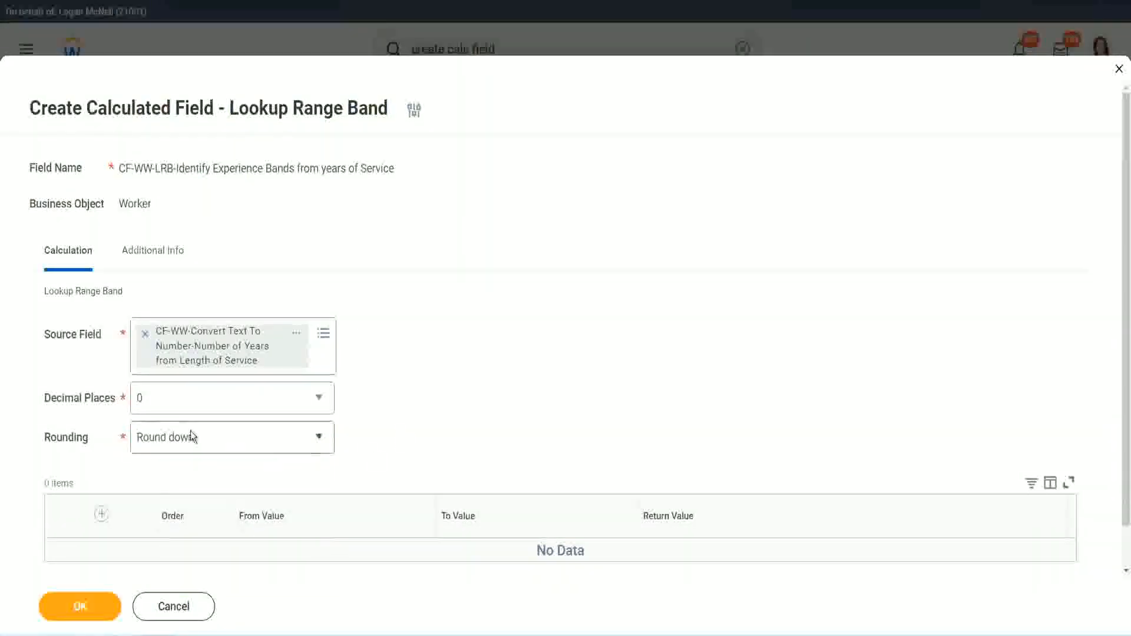
{"action": "left_click", "coordinate": [193, 446]}
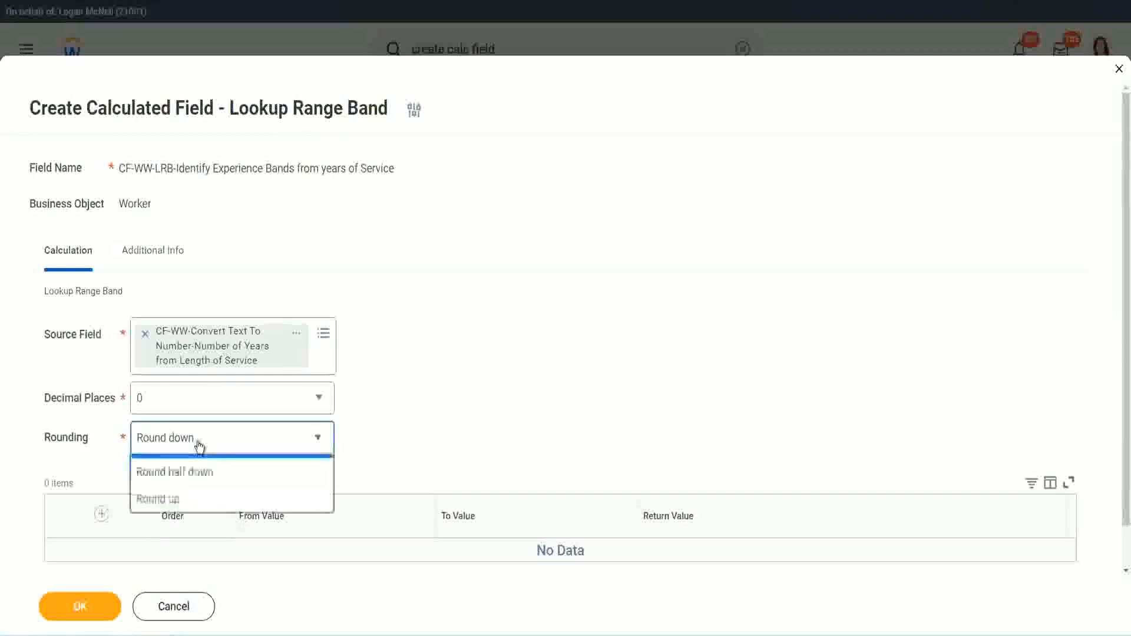
{"action": "left_click", "coordinate": [189, 494]}
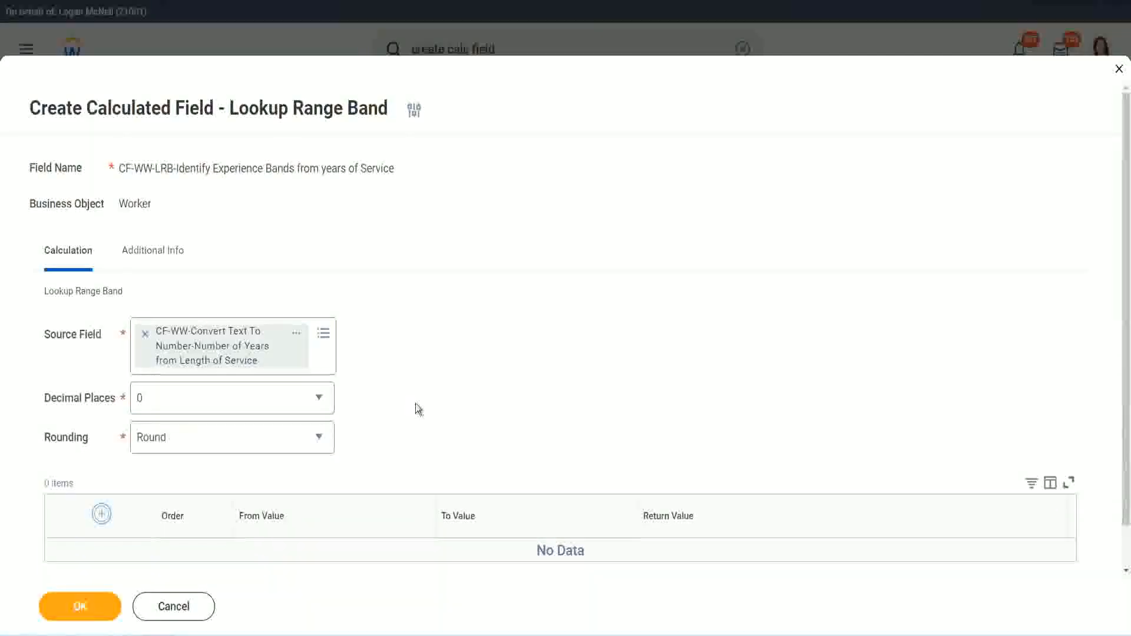
- Add the first range row from 0 to 7 with the return value Amateur
{"action": "scroll", "coordinate": [470, 350], "scroll_direction": "down", "scroll_amount": 2}
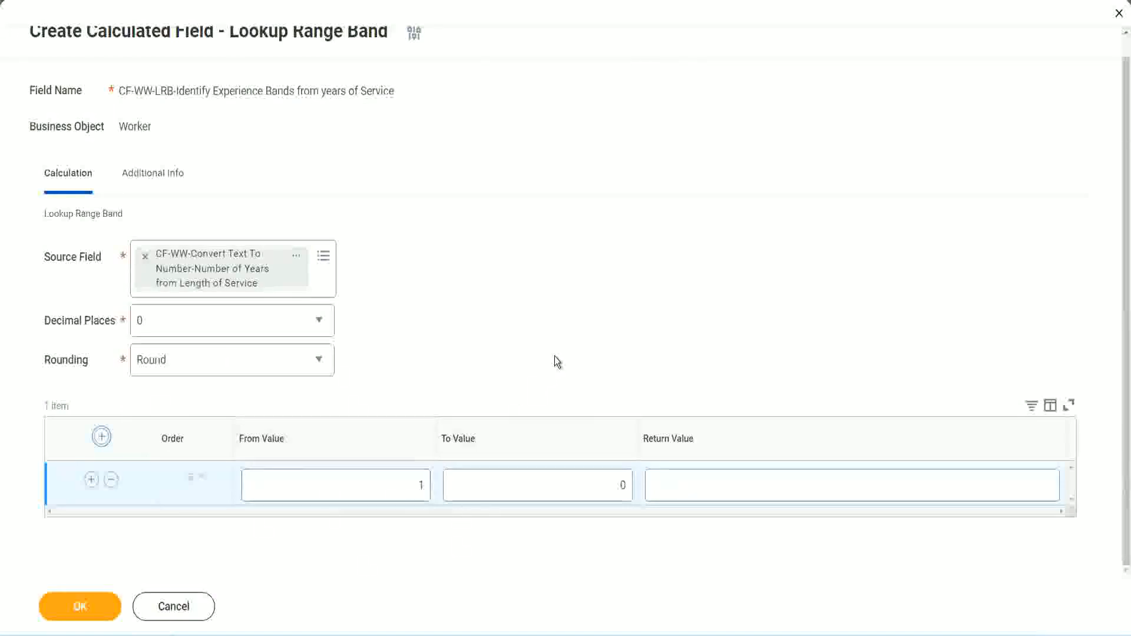
{"action": "left_click", "coordinate": [413, 487]}
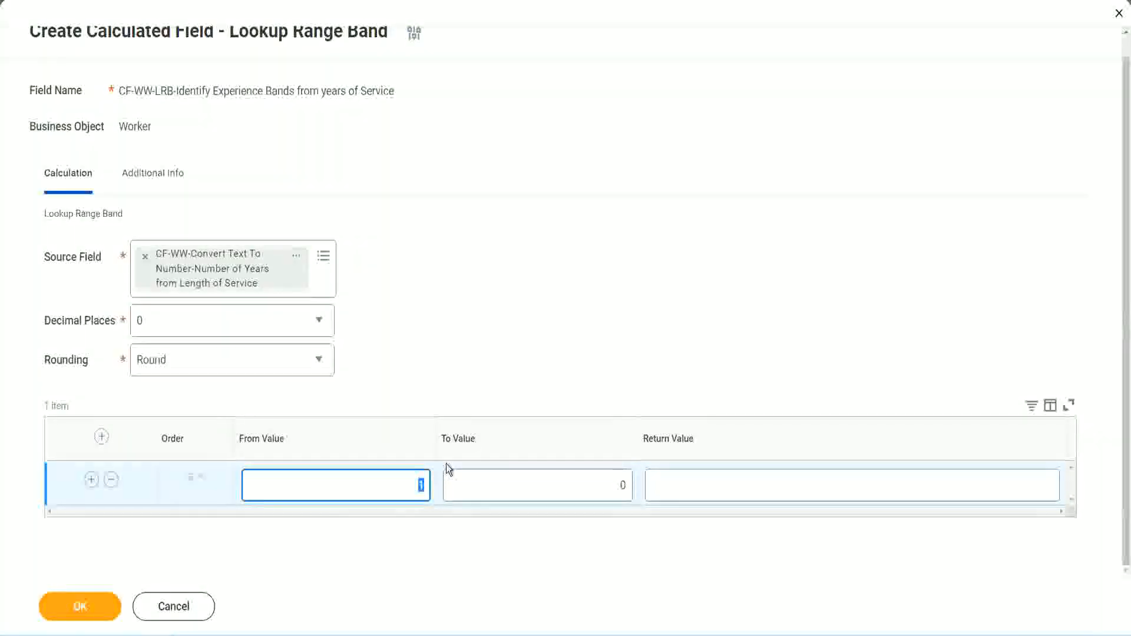
{"action": "type", "text": "0"}
{"action": "key", "text": "Tab"}
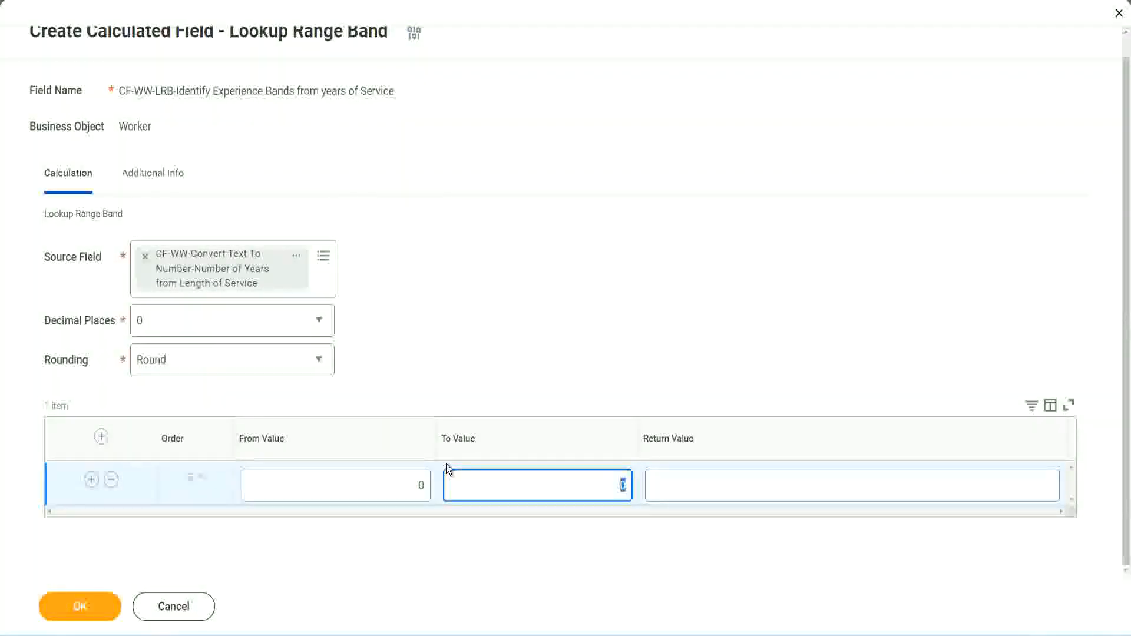
{"action": "type", "text": "7"}
{"action": "key", "text": "Tab"}
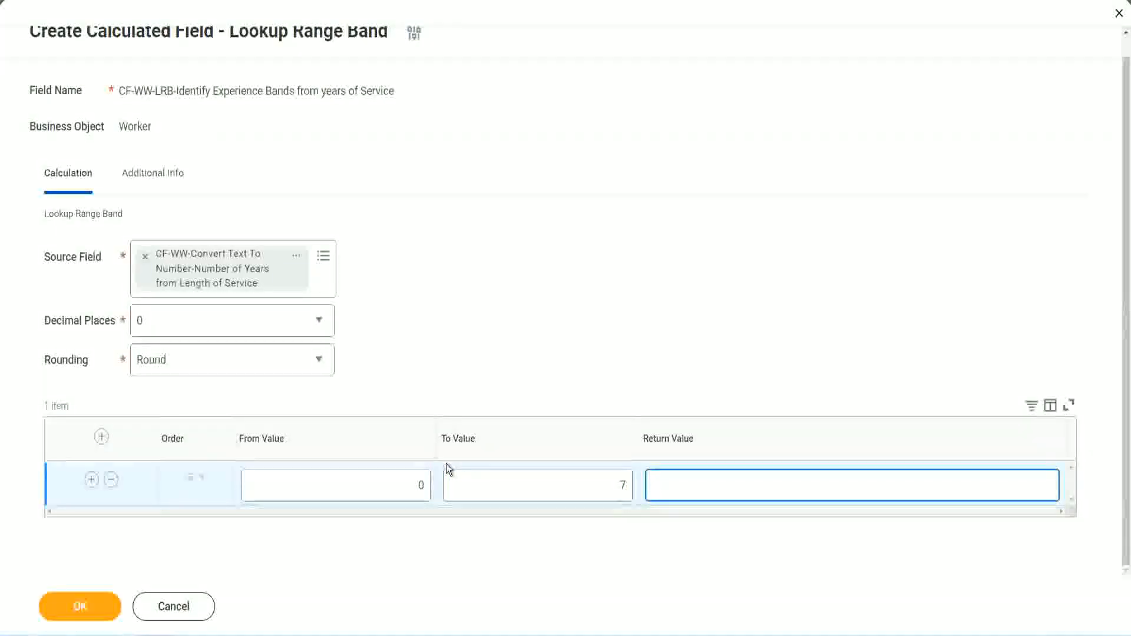
{"action": "type", "text": "Amateur"}
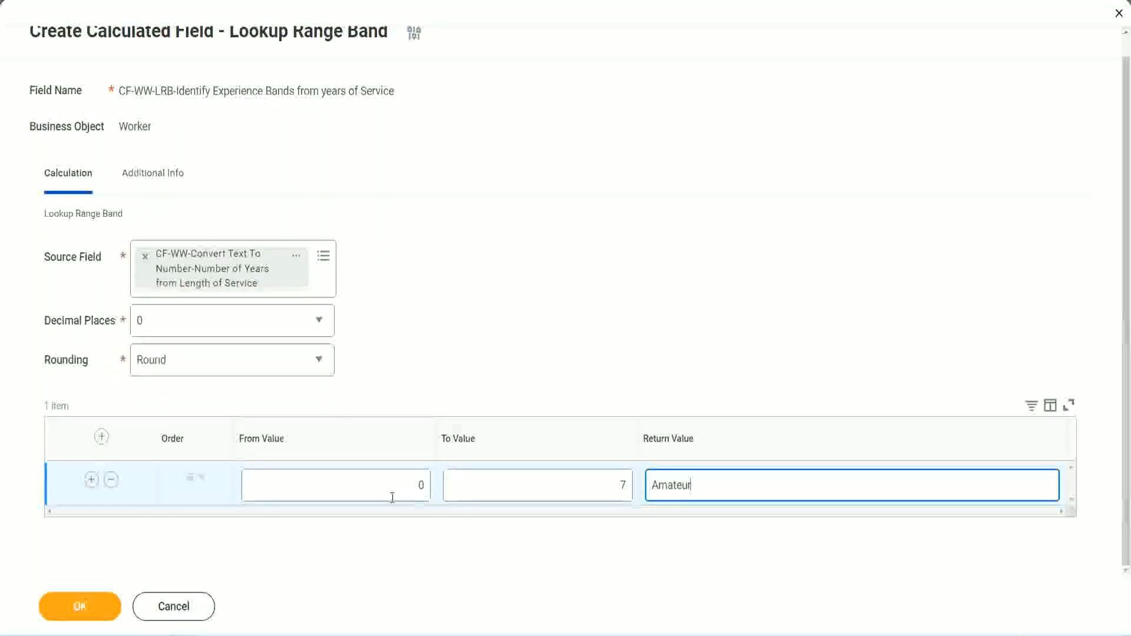
{"action": "left_click", "coordinate": [392, 498]}
{"action": "left_click", "coordinate": [606, 475]}
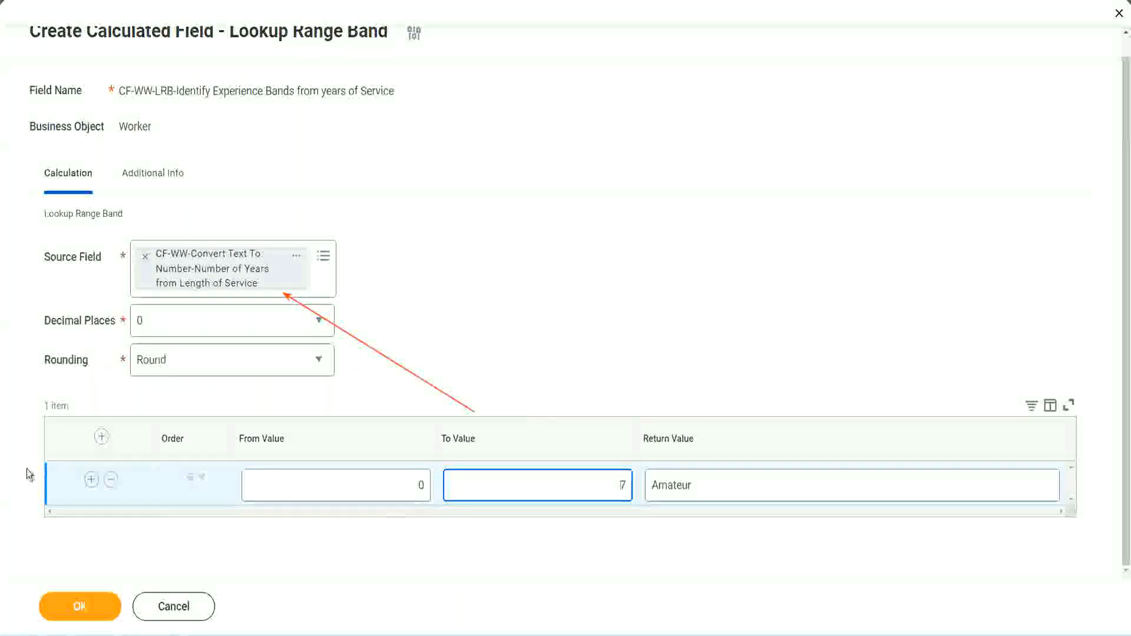
- Add a second range row from 8 to 15 with the return value Experienced
{"action": "left_click", "coordinate": [90, 480]}
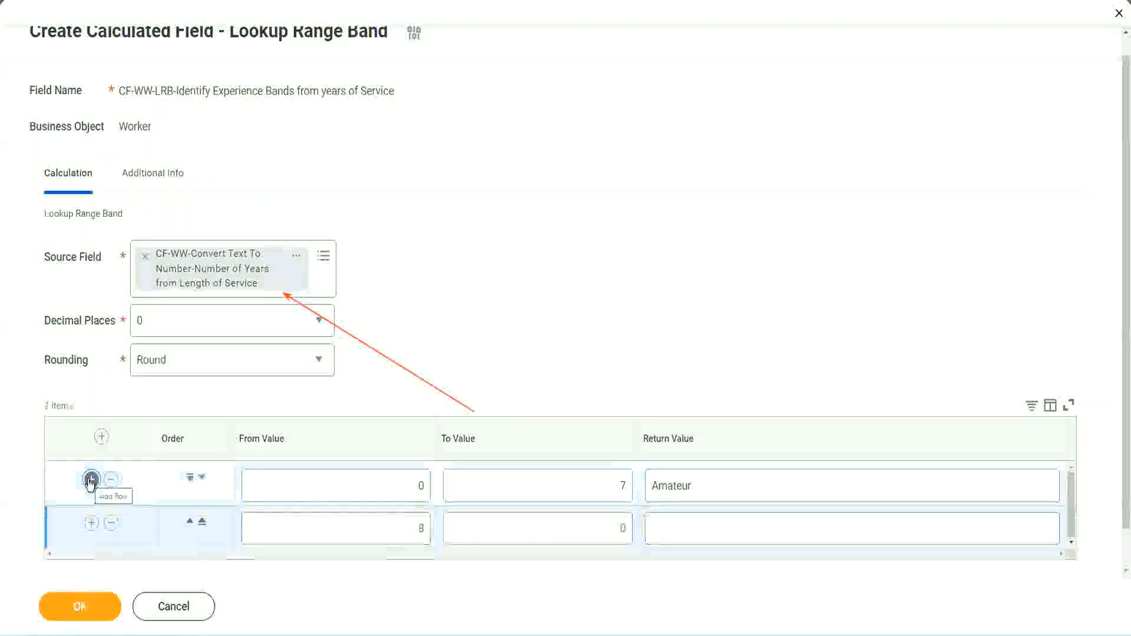
{"action": "left_click", "coordinate": [426, 529]}
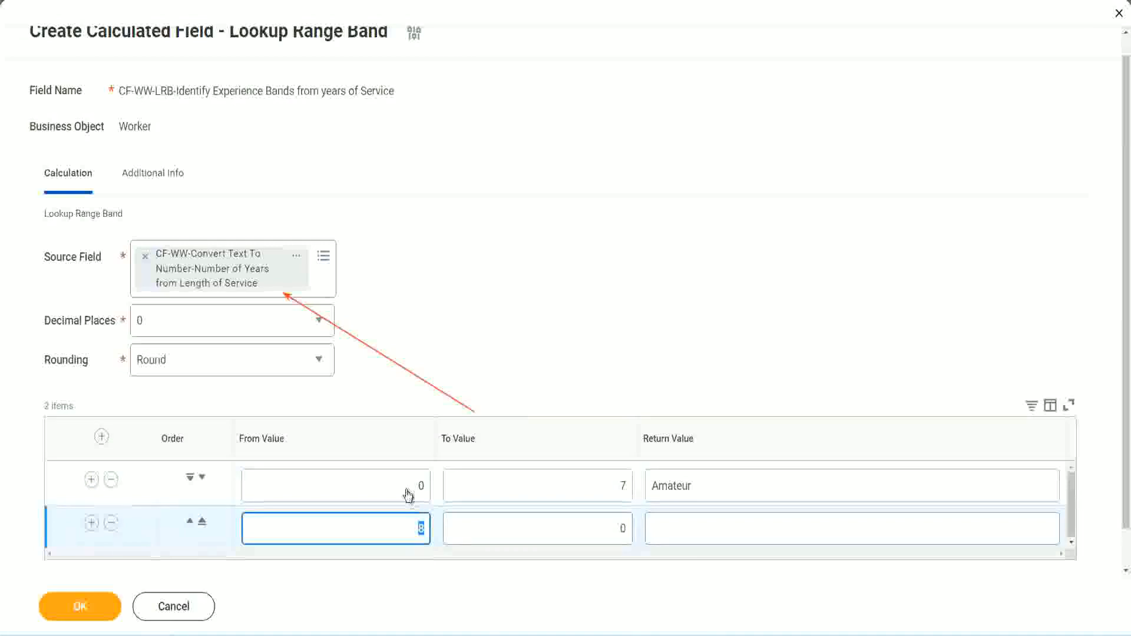
{"action": "left_click", "coordinate": [619, 485]}
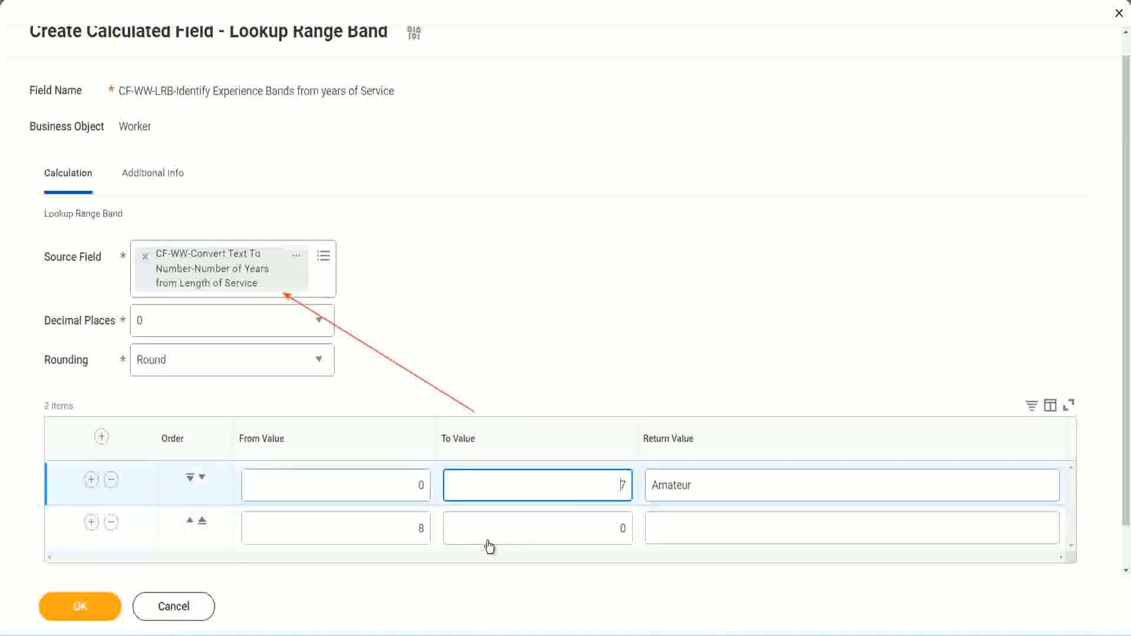
{"action": "left_click", "coordinate": [400, 529]}
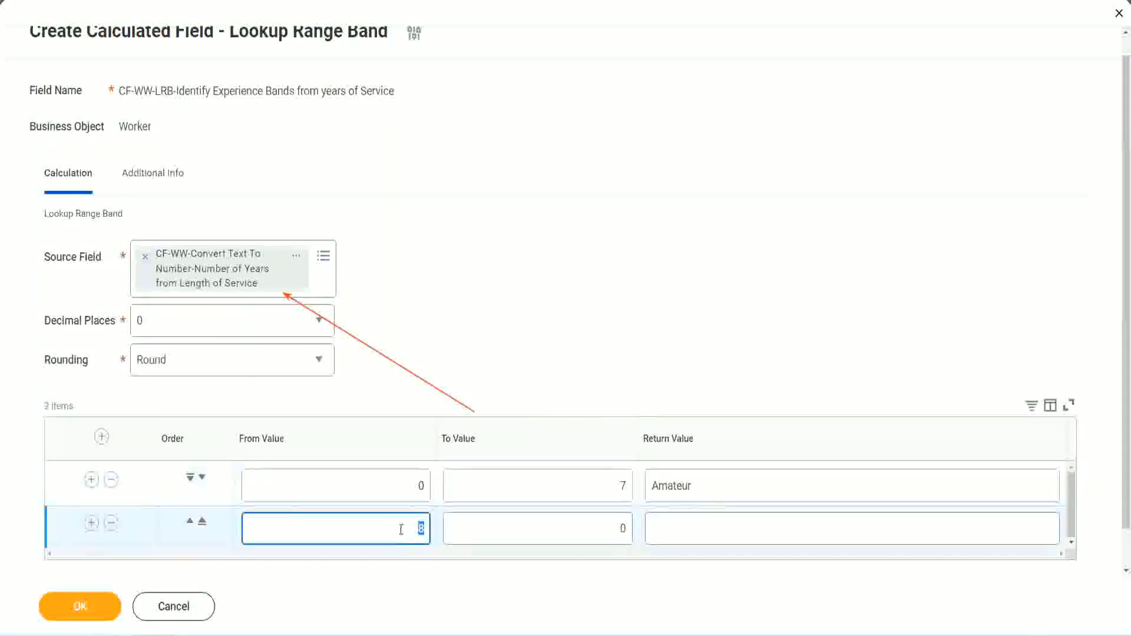
{"action": "left_click", "coordinate": [399, 528]}
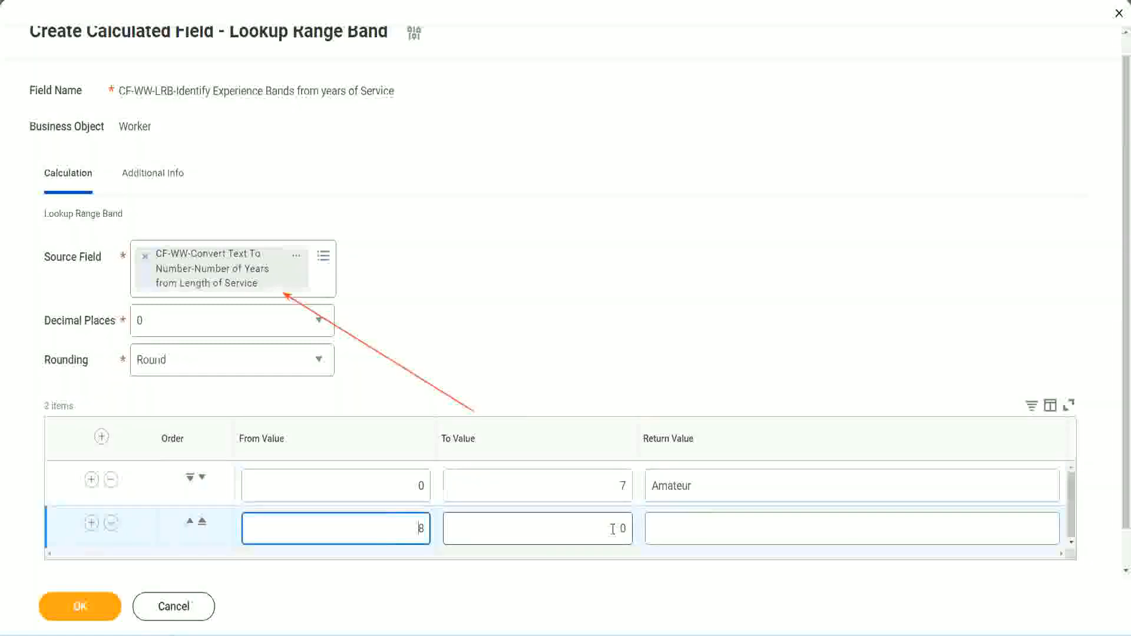
{"action": "left_click", "coordinate": [613, 528]}
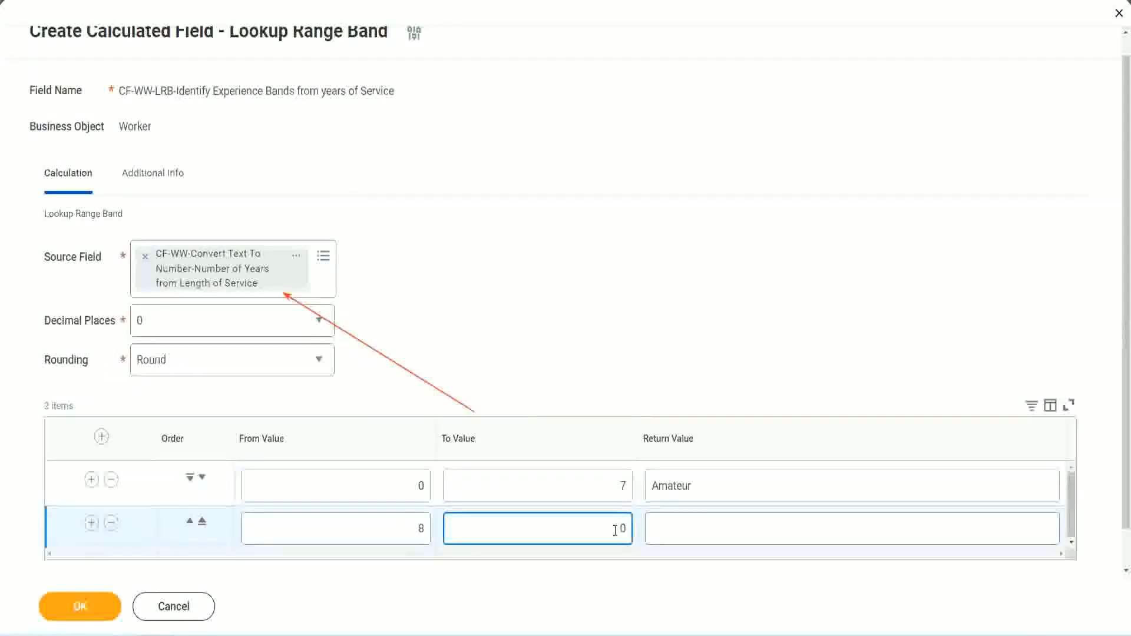
{"action": "key", "text": "BackSpace"}
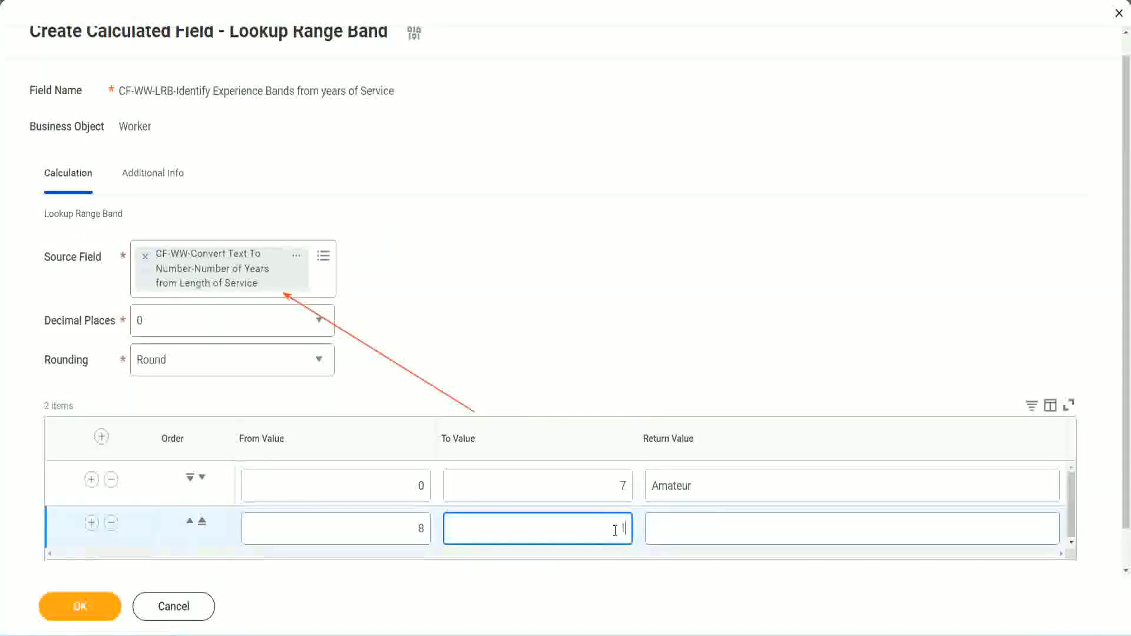
{"action": "type", "text": "15"}
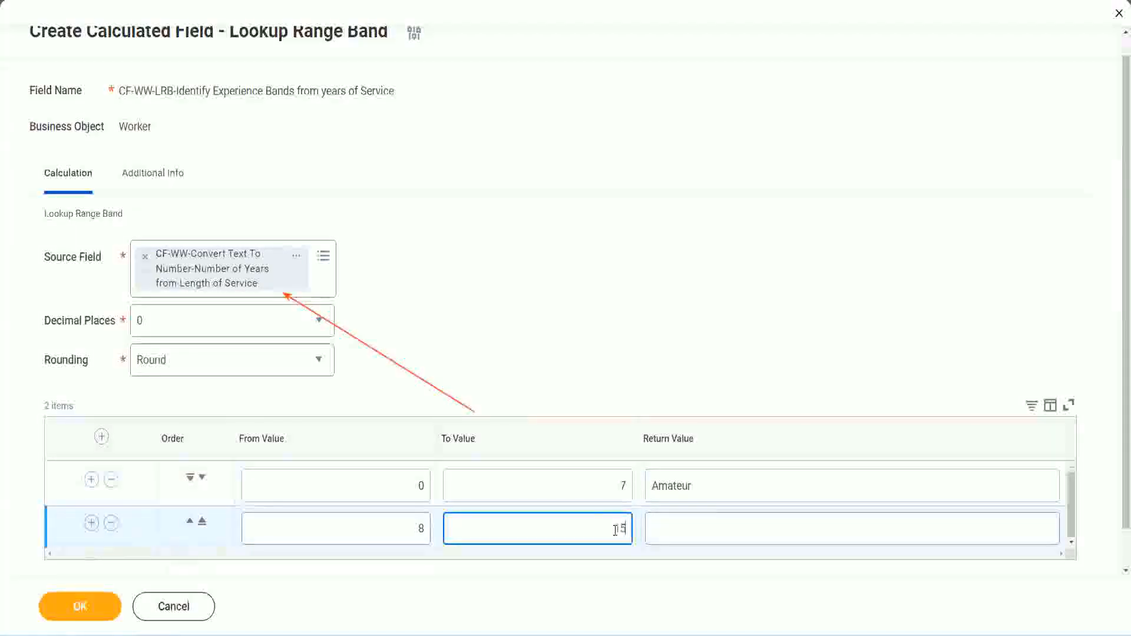
{"action": "left_click", "coordinate": [697, 525]}
{"action": "type", "text": "Ex"}
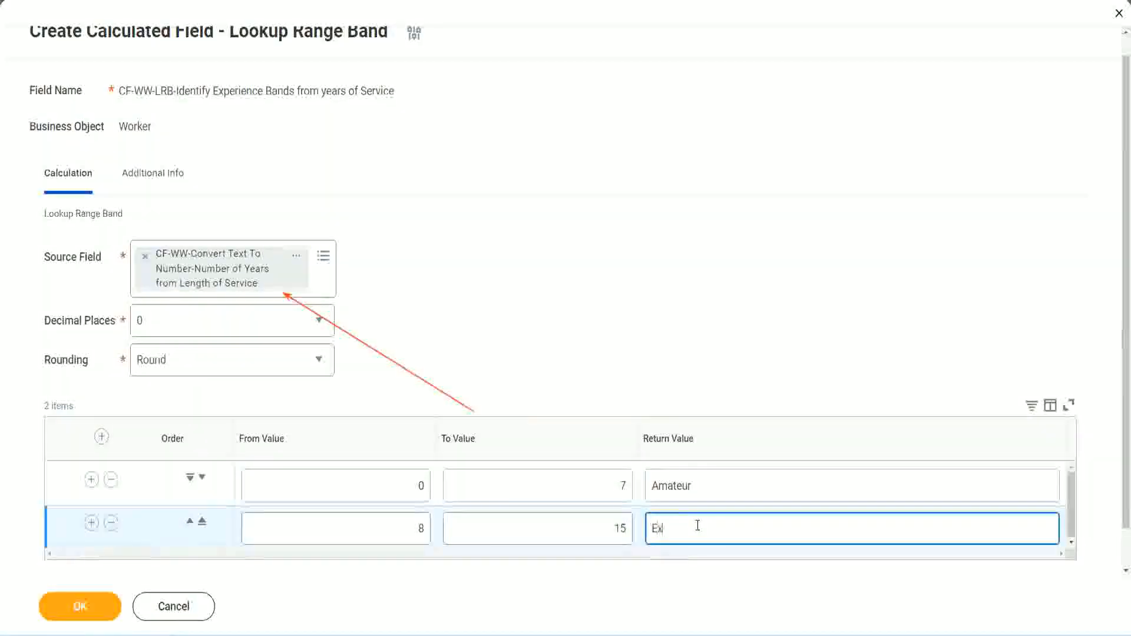
{"action": "type", "text": "perienced"}
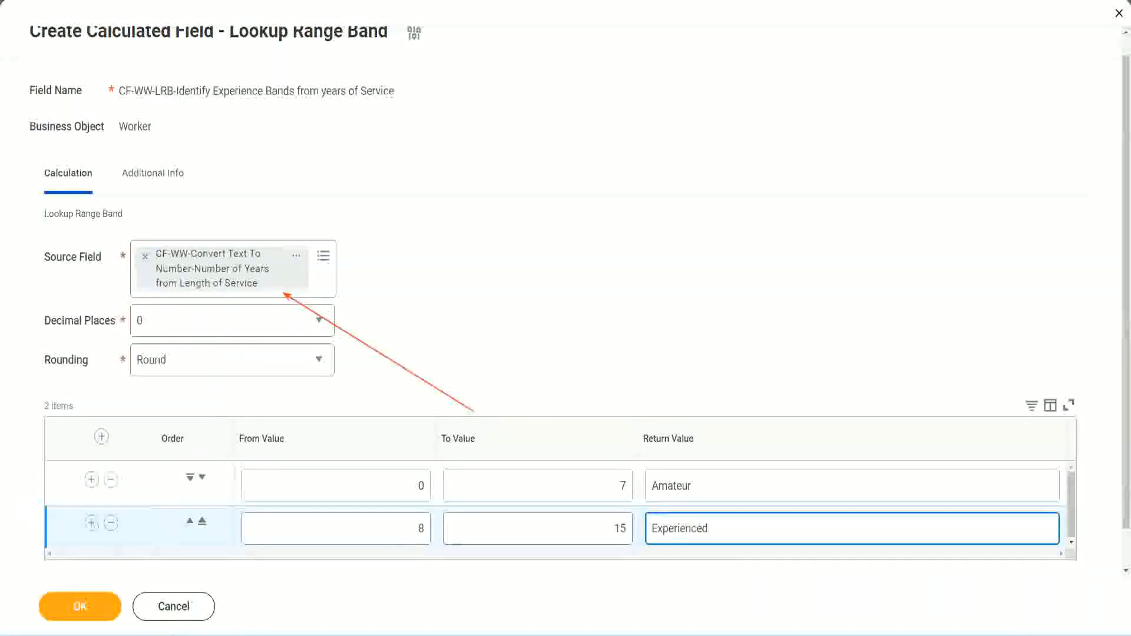
- Add a third range row from 16 to 30 with the return value Senior
{"action": "left_click", "coordinate": [90, 524]}
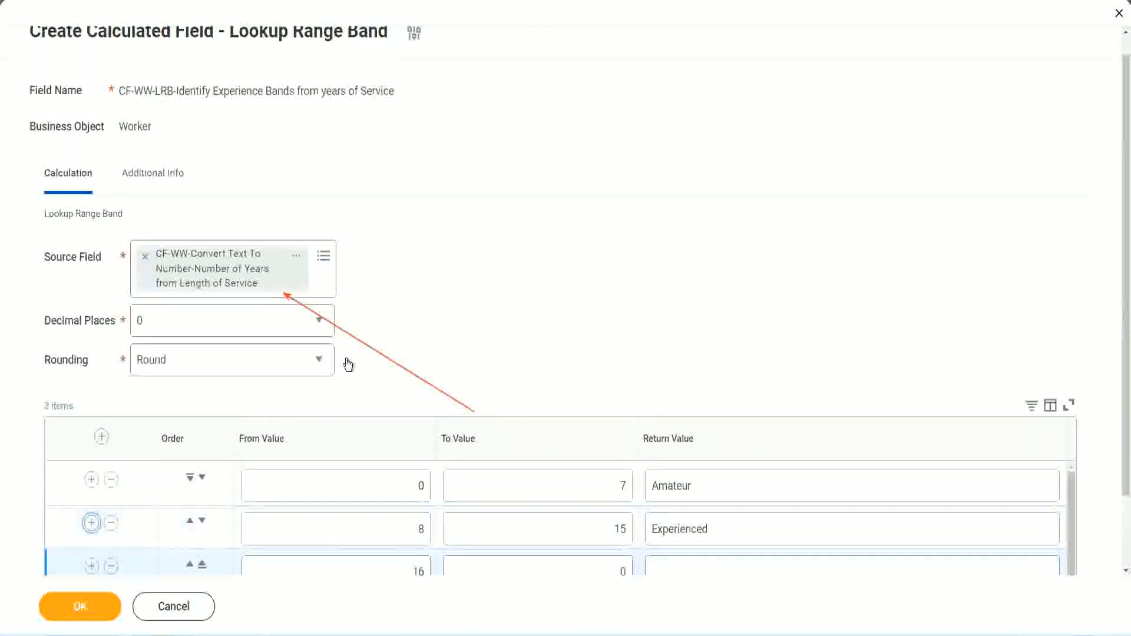
{"action": "scroll", "coordinate": [348, 366], "scroll_direction": "down", "scroll_amount": 2}
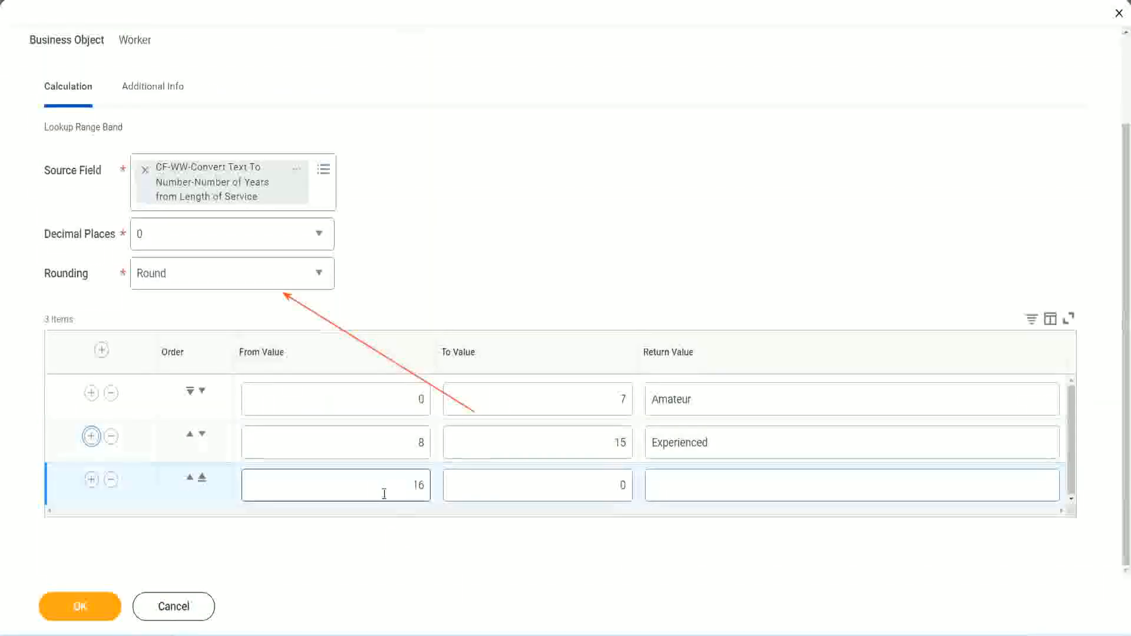
{"action": "left_click", "coordinate": [565, 486]}
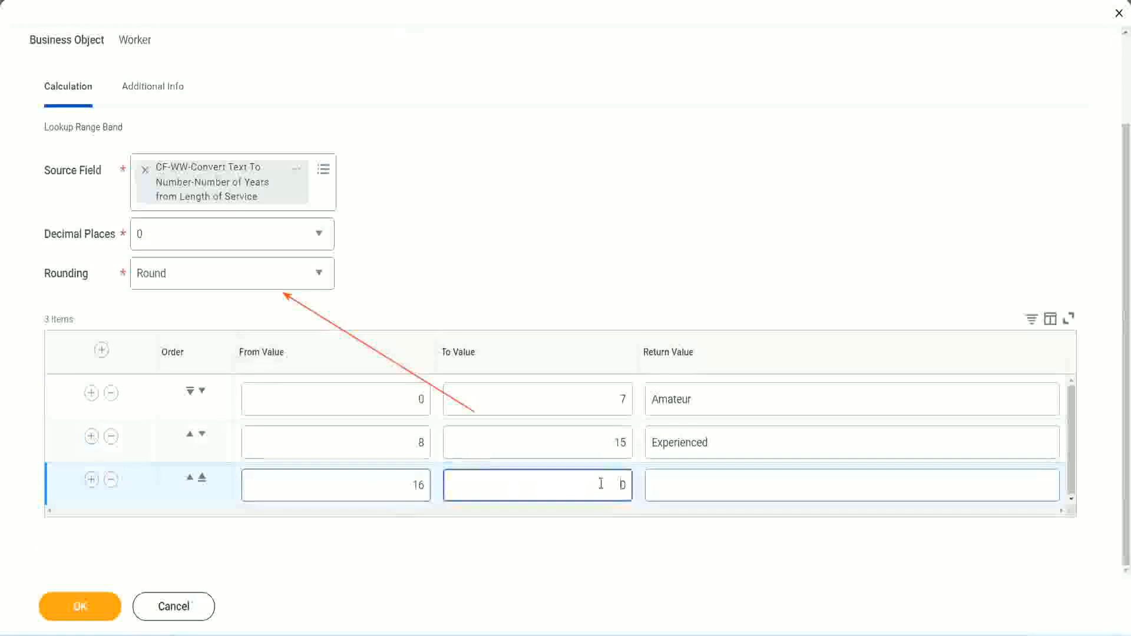
{"action": "type", "text": "3"}
{"action": "key", "text": "Tab"}
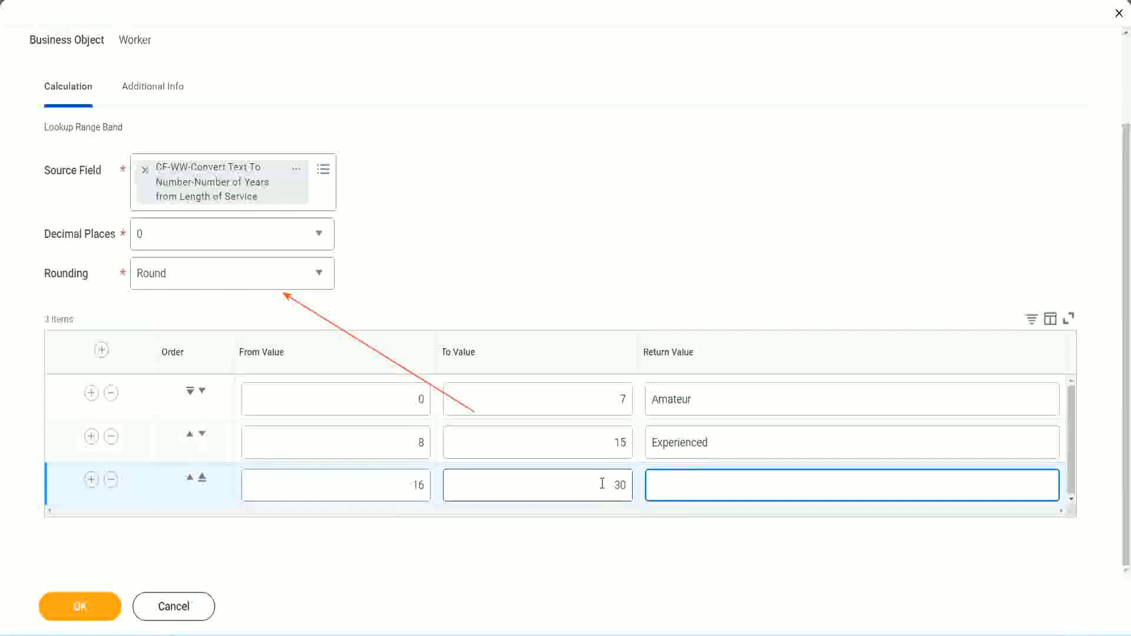
{"action": "type", "text": "Senior"}
- Add a fourth range row from 31 to 1000 with the return value Legend
{"action": "left_click", "coordinate": [89, 482]}
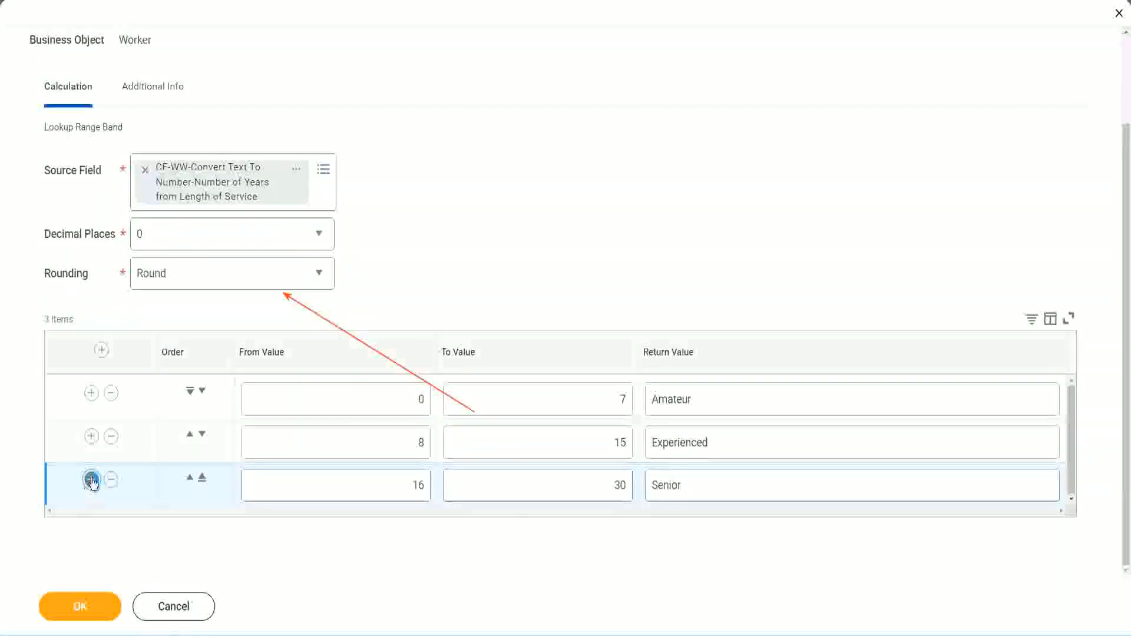
{"action": "left_click", "coordinate": [374, 479]}
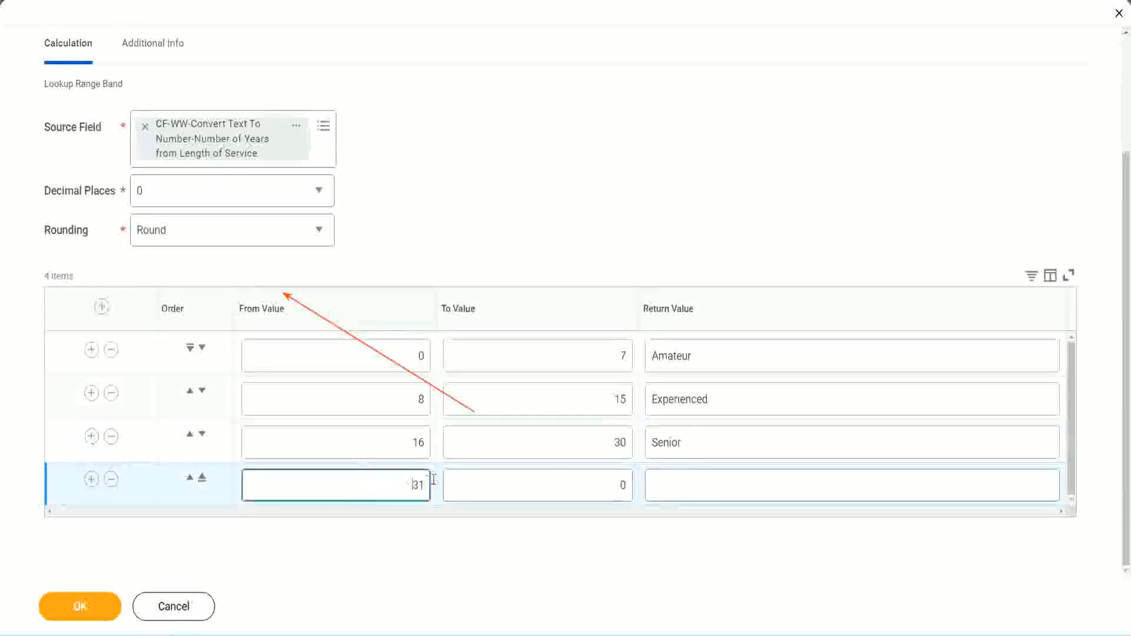
{"action": "double_click", "coordinate": [381, 477]}
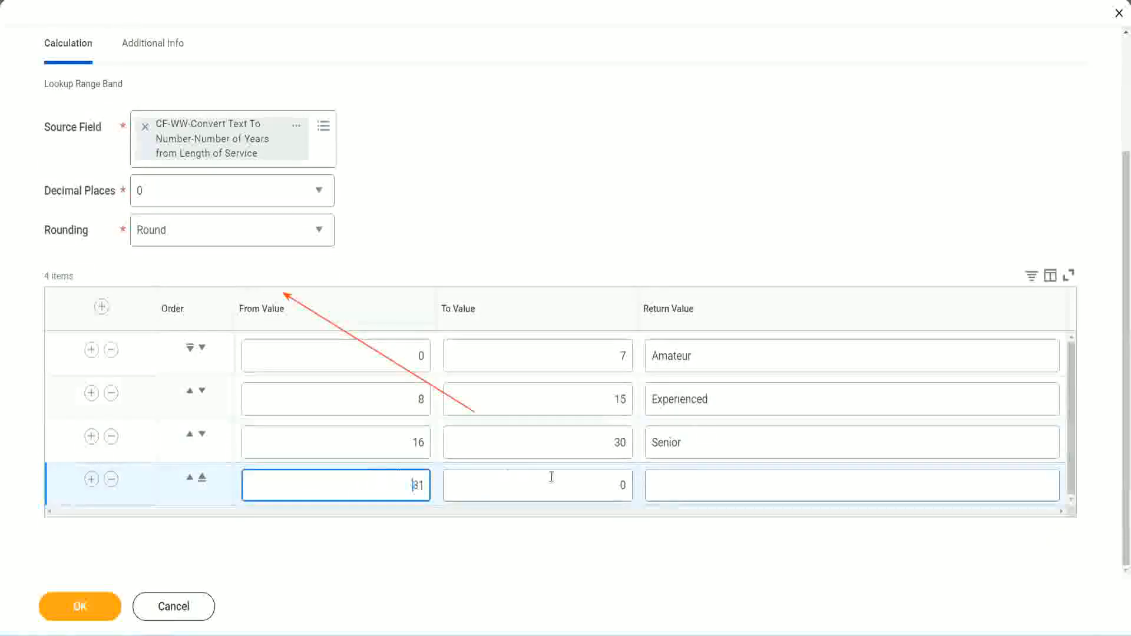
{"action": "left_click", "coordinate": [609, 485]}
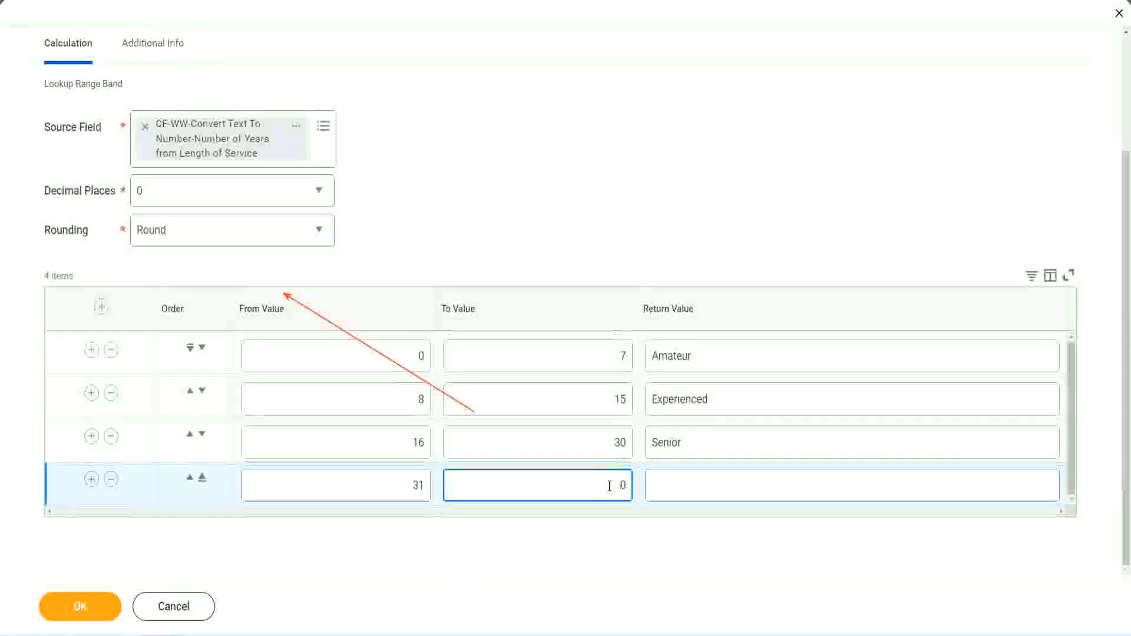
{"action": "type", "text": "1000"}
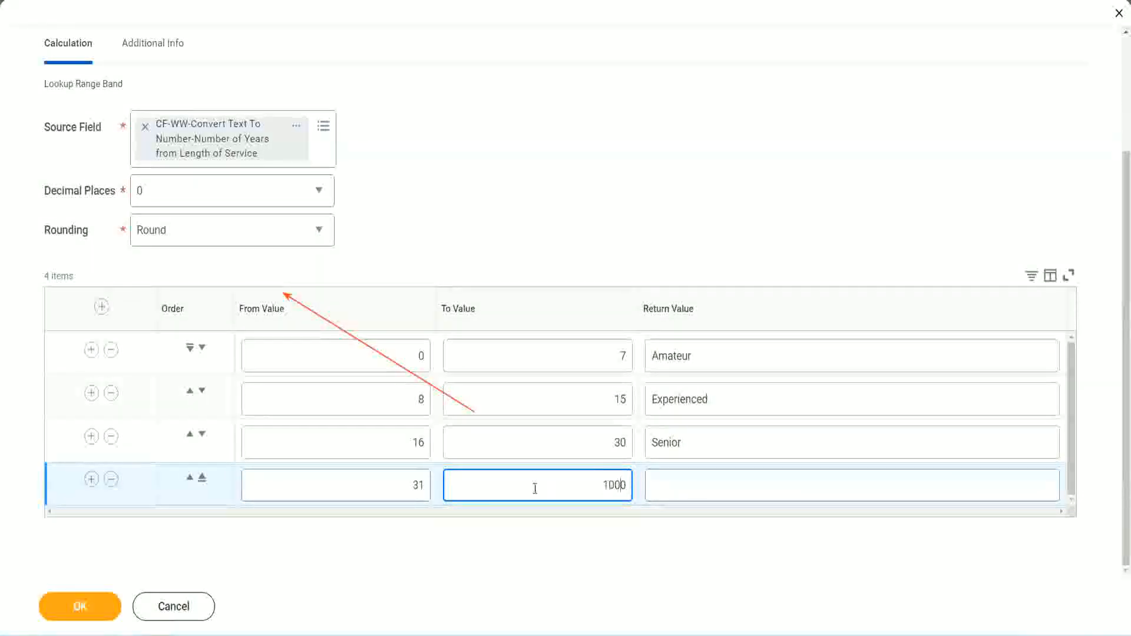
{"action": "left_click_drag", "start_coordinate": [587, 477], "coordinate": [651, 474]}
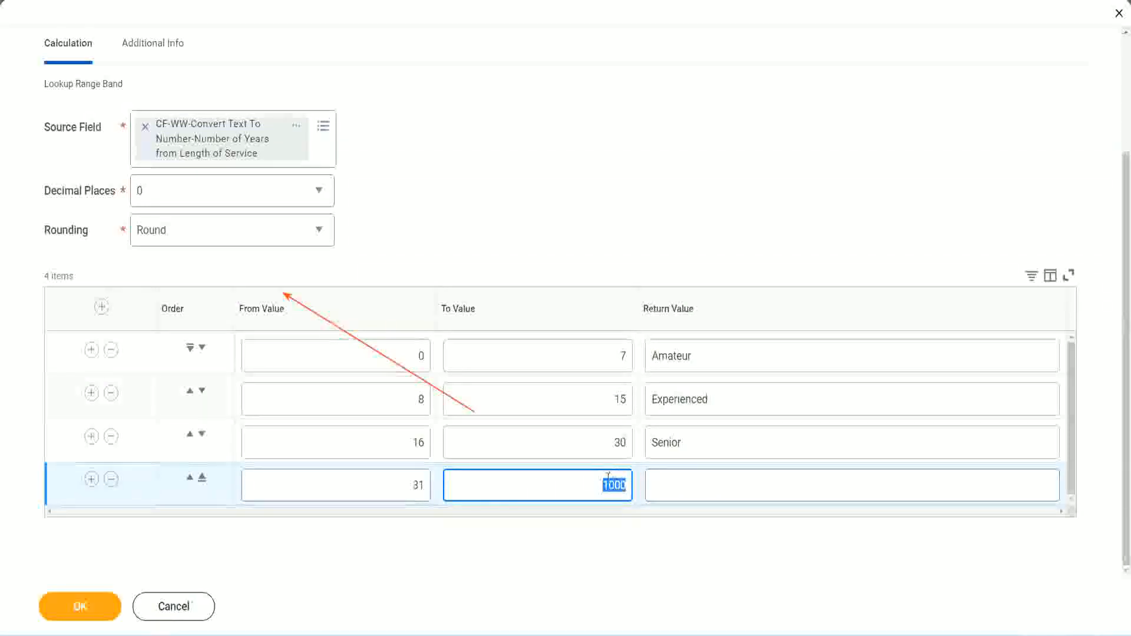
{"action": "left_click_drag", "start_coordinate": [598, 482], "coordinate": [633, 481]}
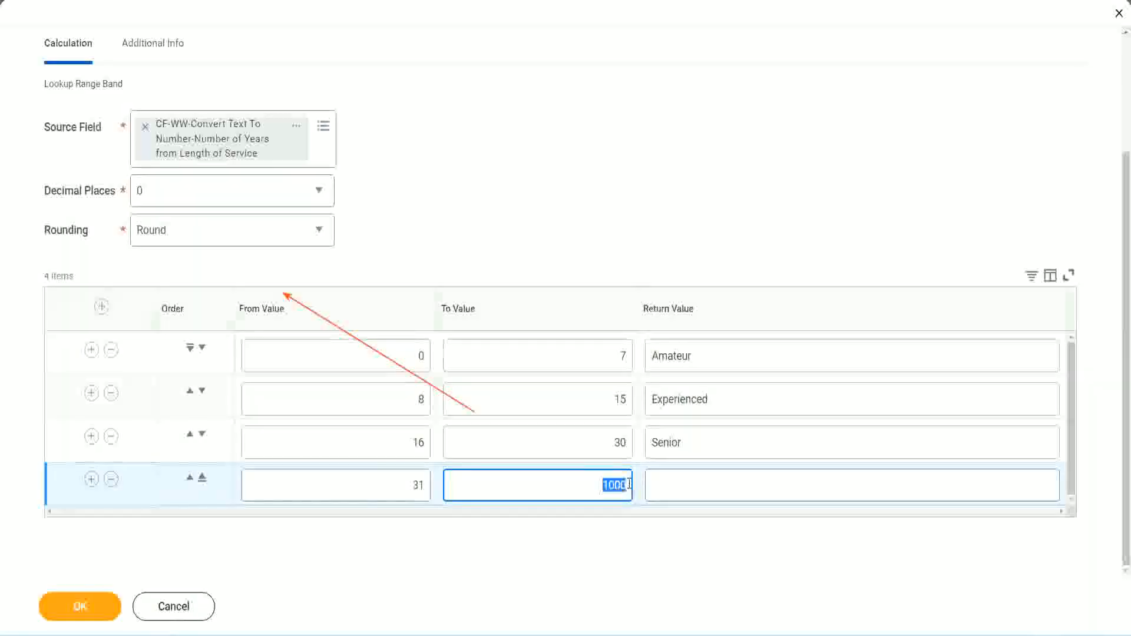
{"action": "left_click", "coordinate": [706, 485]}
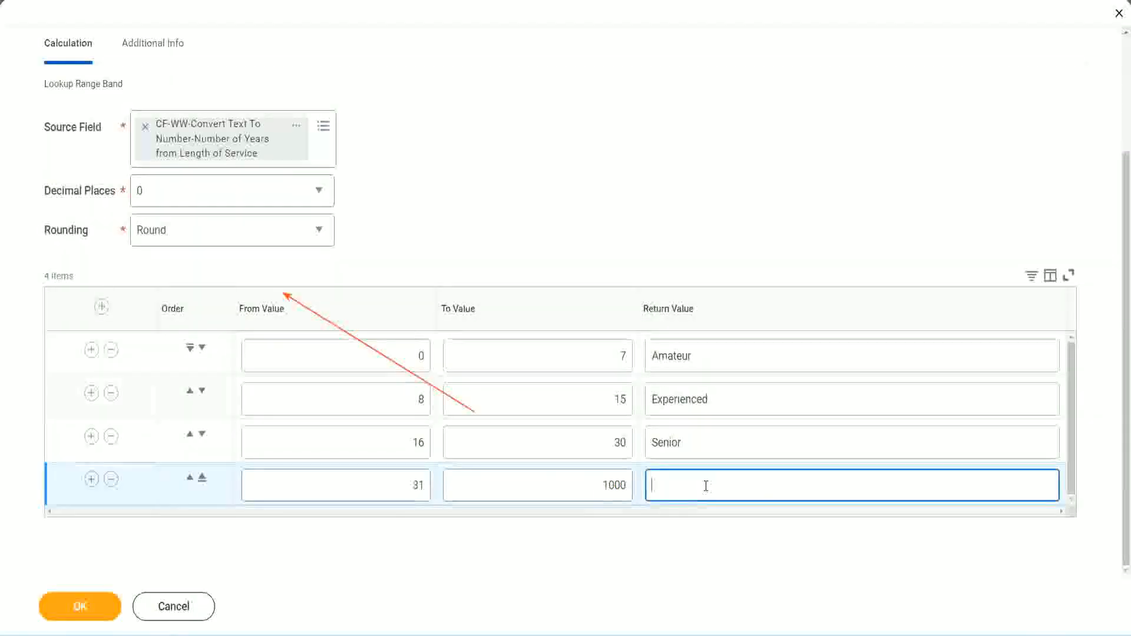
{"action": "type", "text": "Legend"}
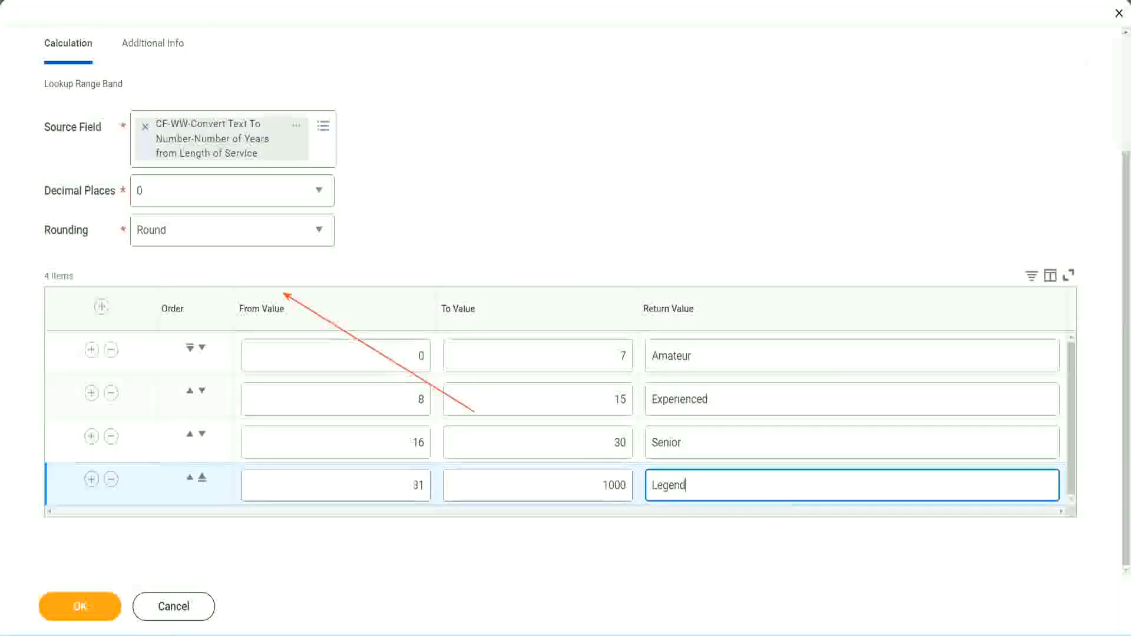
{"action": "left_click", "coordinate": [528, 198]}
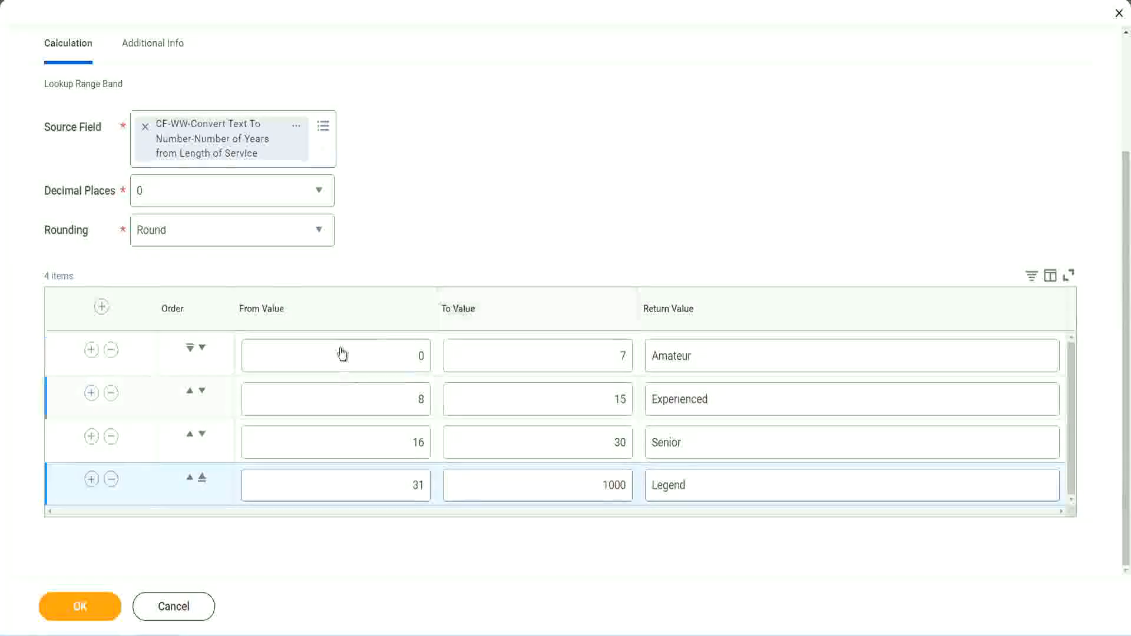
- Review the return values of all four range rows against their From and To values
{"action": "double_click", "coordinate": [734, 355]}
{"action": "double_click", "coordinate": [731, 400]}
{"action": "double_click", "coordinate": [714, 450]}
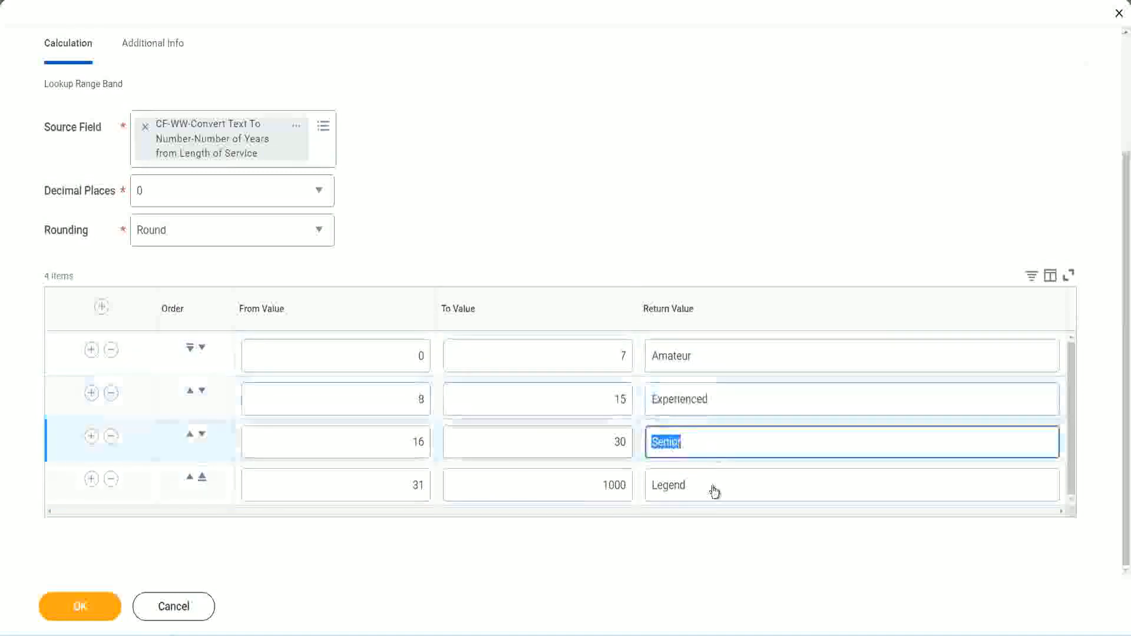
{"action": "double_click", "coordinate": [714, 486]}
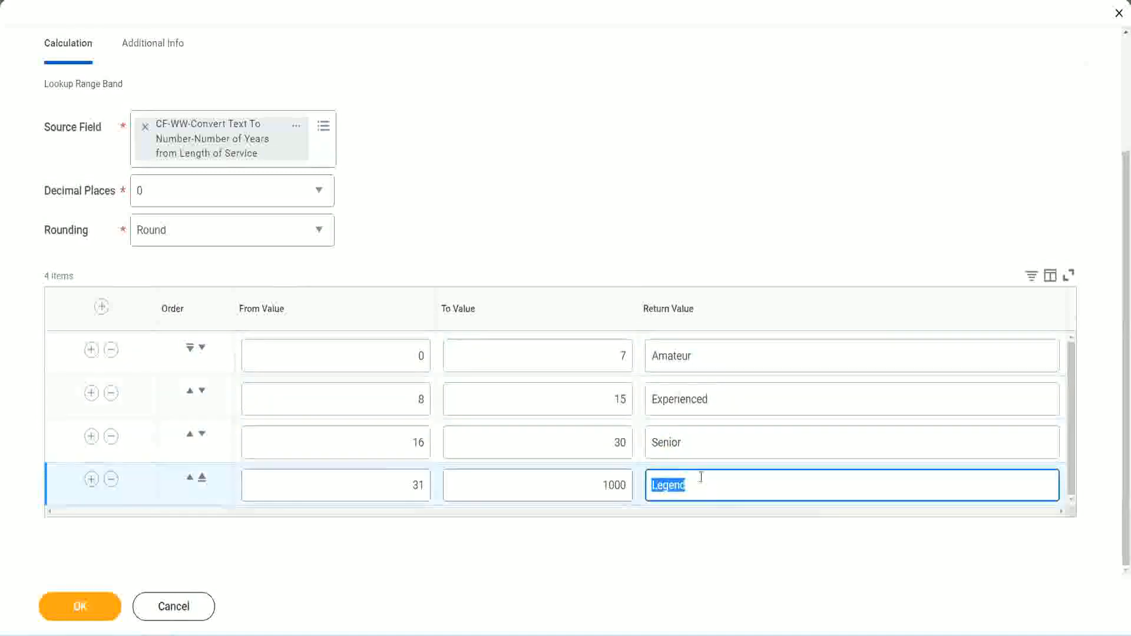
{"action": "double_click", "coordinate": [359, 356]}
{"action": "double_click", "coordinate": [579, 354]}
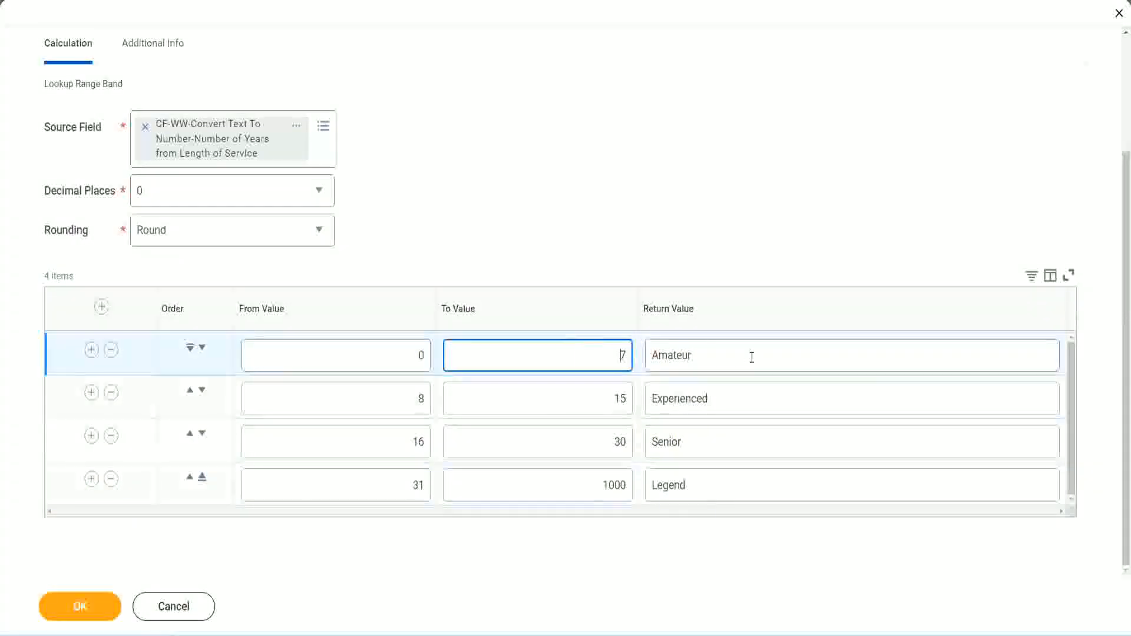
{"action": "double_click", "coordinate": [750, 355]}
{"action": "double_click", "coordinate": [735, 398]}
{"action": "double_click", "coordinate": [719, 445]}
{"action": "double_click", "coordinate": [710, 483]}
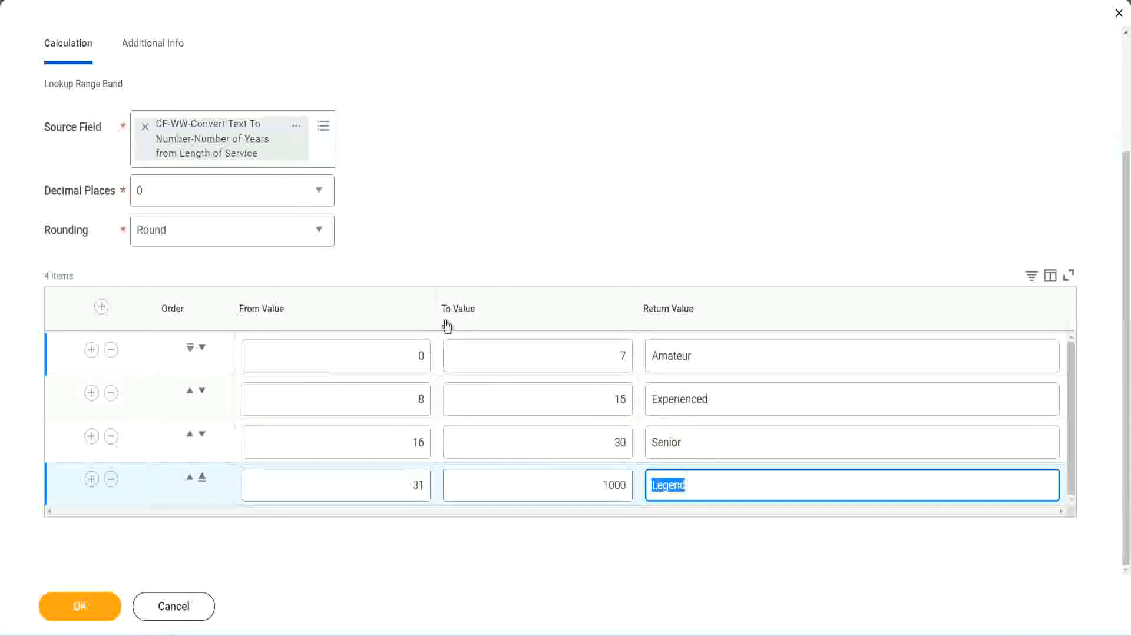
{"action": "left_click", "coordinate": [524, 249]}
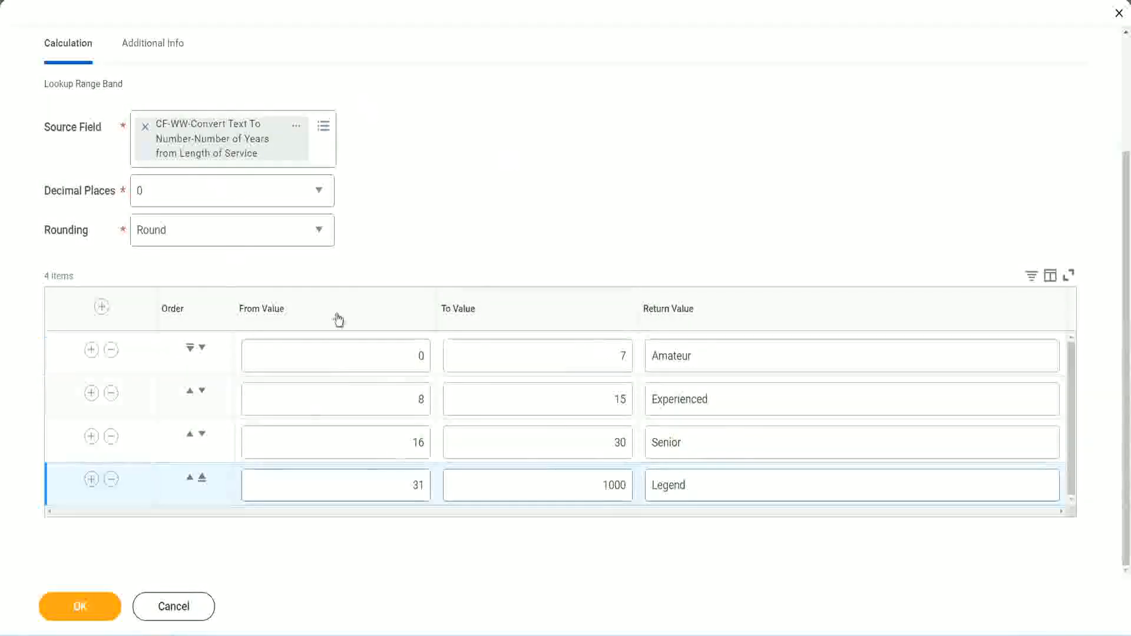
- Save the Lookup Range Band calculated field and copy its name from the save confirmation
{"action": "left_click", "coordinate": [79, 605]}
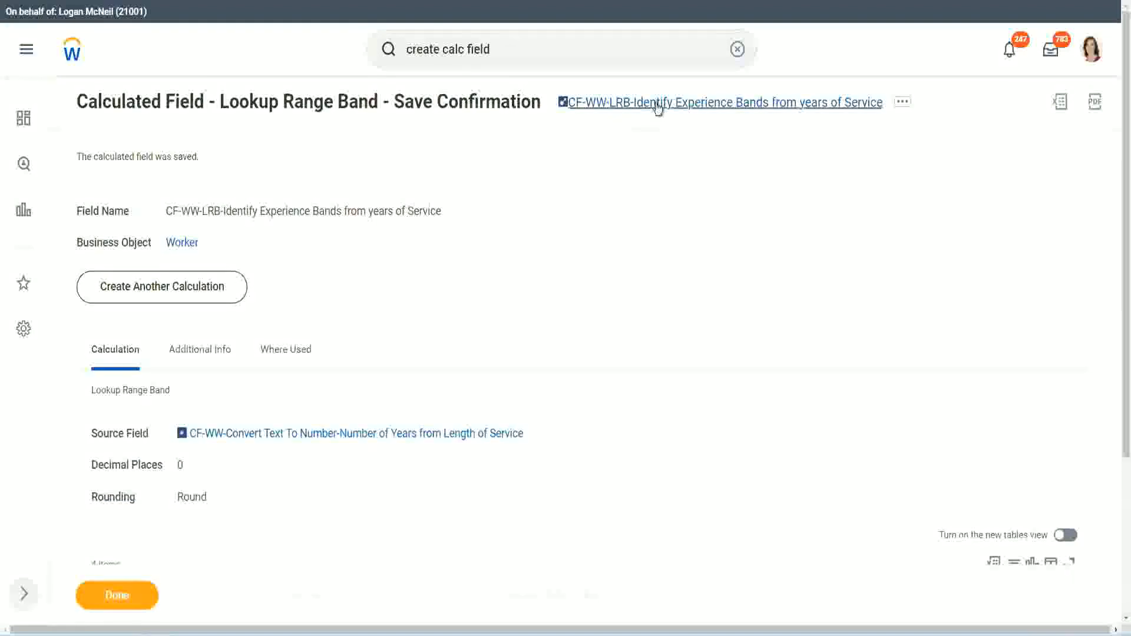
{"action": "right_click", "coordinate": [654, 112]}
{"action": "left_click", "coordinate": [668, 167]}
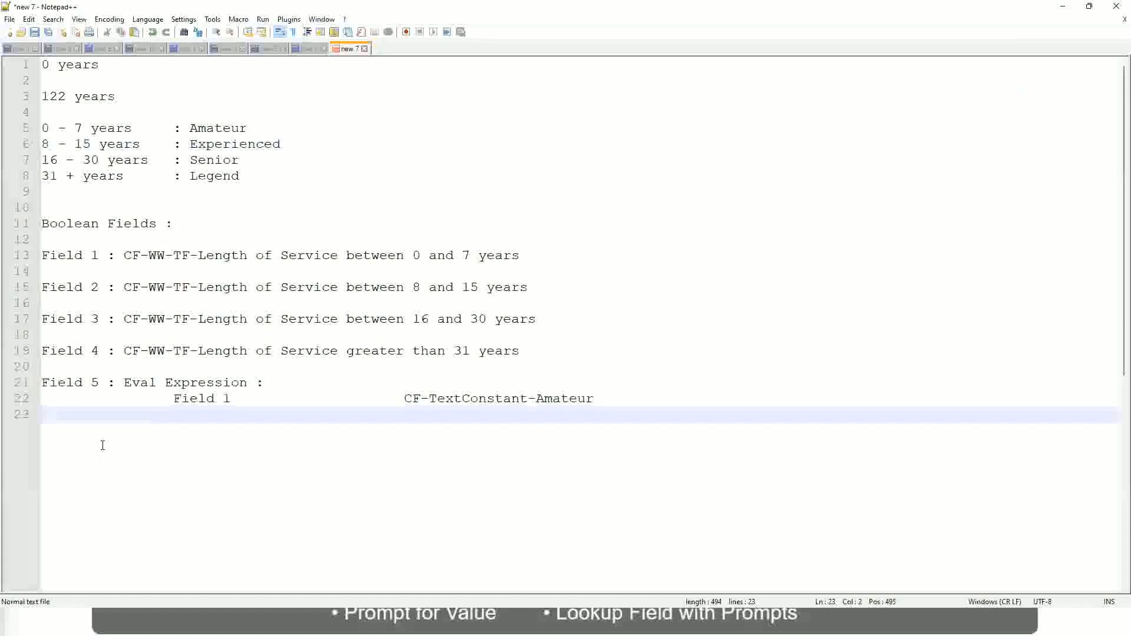
- Add the amount 10,000 USD on a new line a few blank lines below the Eval Expression notes
{"action": "key", "text": "Return"}
{"action": "key", "text": "Return"}
{"action": "key", "text": "BackSpace"}
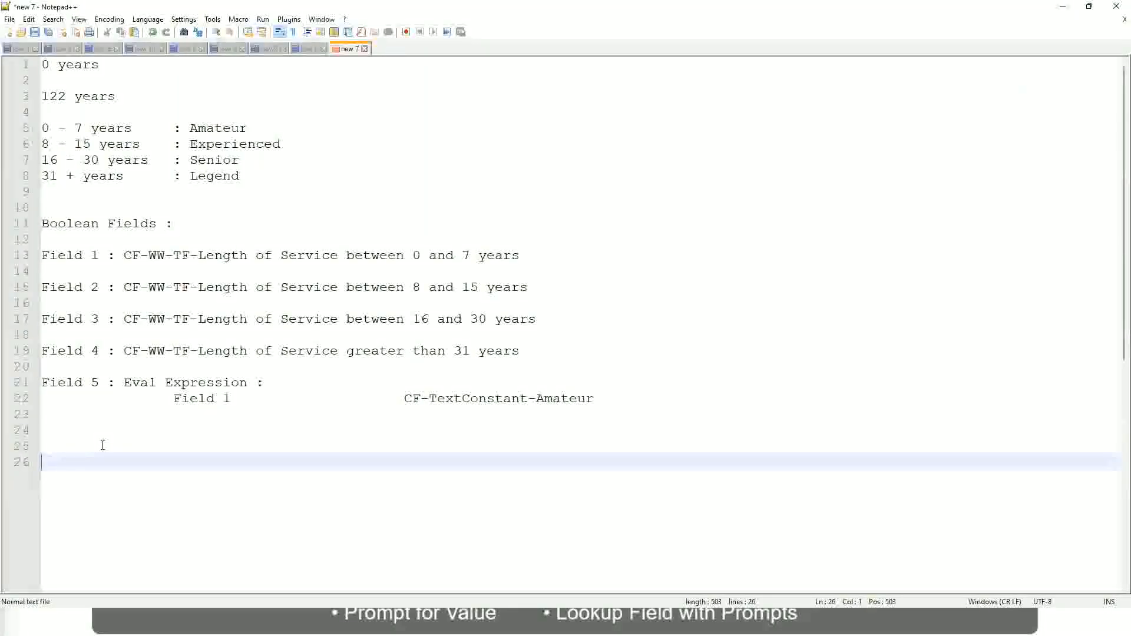
{"action": "type", "text": "10,000 USD"}
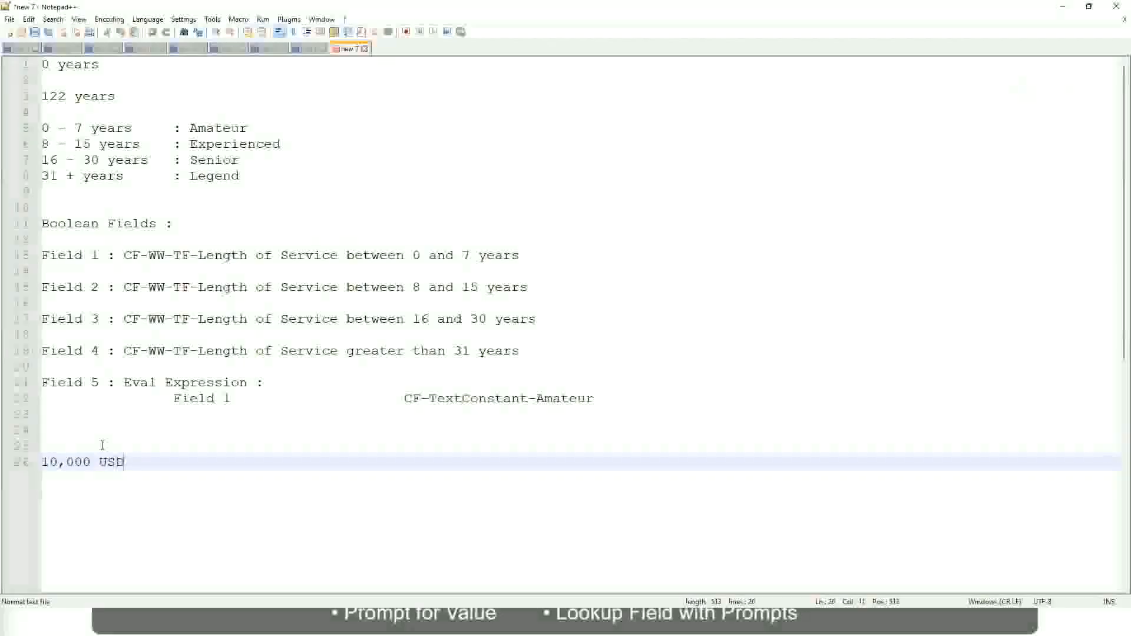
- Add the upper amount 1,000,000 USD on the same line as 10,000 USD, separated by a wide gap
{"action": "key", "text": "Tab"}
{"action": "key", "text": "Tab"}
{"action": "key", "text": "Tab"}
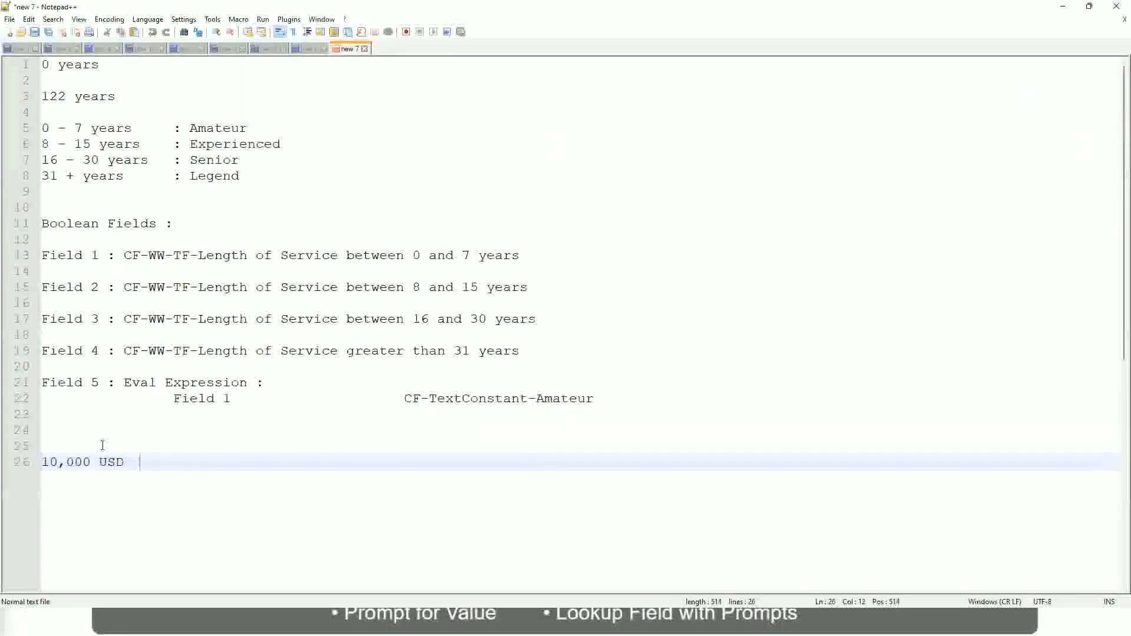
{"action": "key", "text": "Tab"}
{"action": "key", "text": "Tab"}
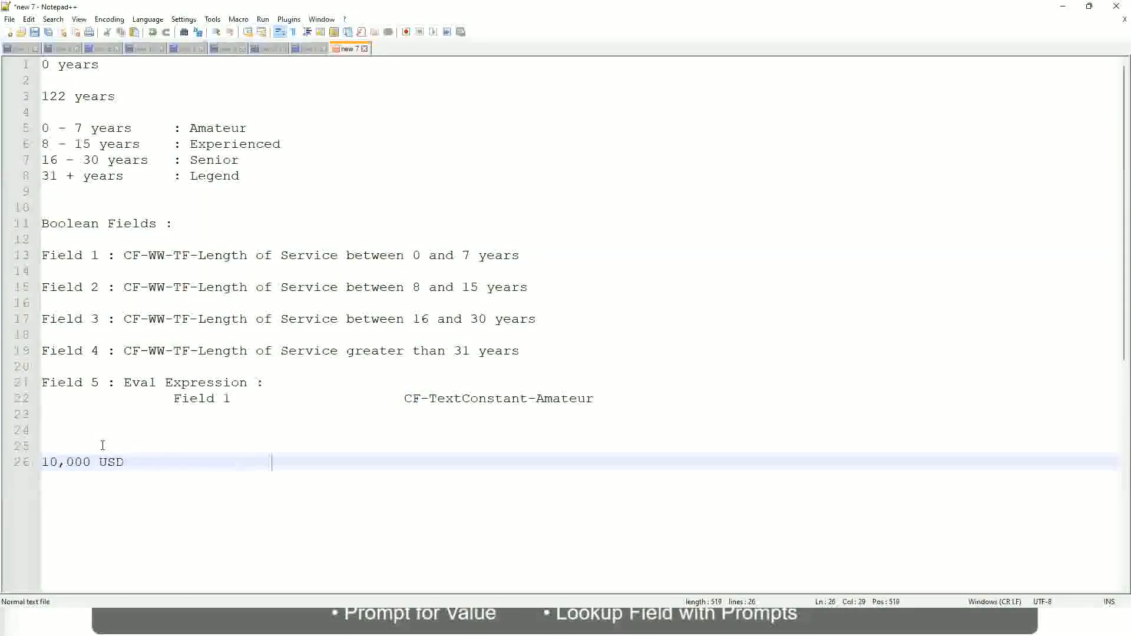
{"action": "type", "text": "1,000,000"}
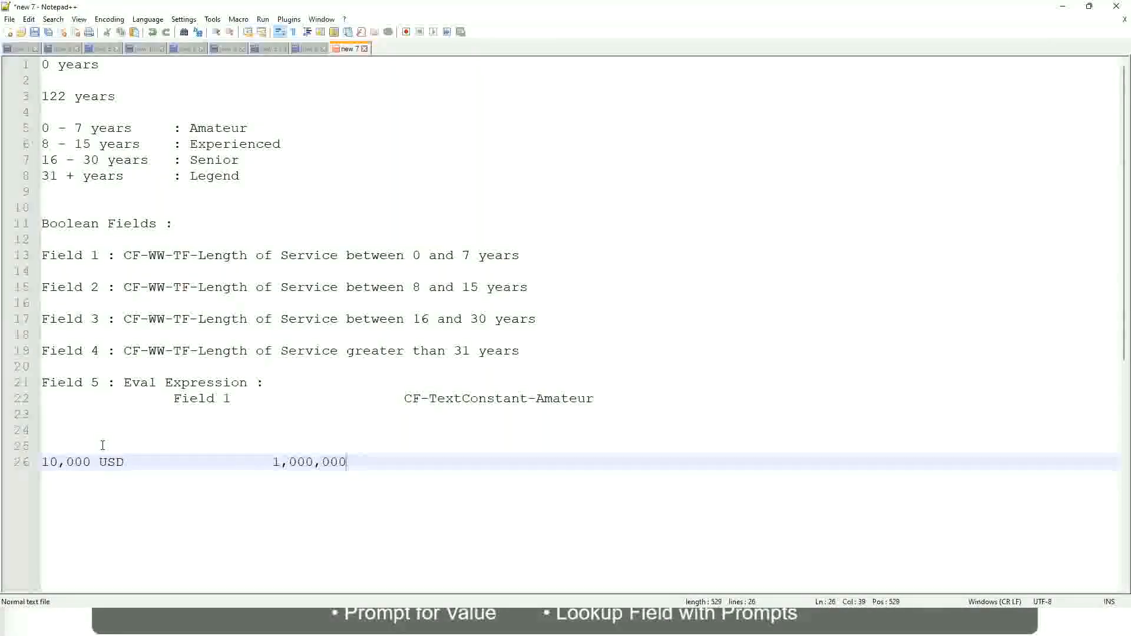
{"action": "key", "text": "Left"}
{"action": "key", "text": "Left"}
{"action": "key", "text": "Left"}
{"action": "key", "text": "Left"}
{"action": "key", "text": "Left"}
{"action": "key", "text": "Left"}
{"action": "key", "text": "Left"}
{"action": "key", "text": "Right"}
{"action": "key", "text": "Right"}
{"action": "key", "text": "Right"}
{"action": "key", "text": "Right"}
{"action": "key", "text": "Right"}
{"action": "key", "text": "Right"}
{"action": "key", "text": "Right"}
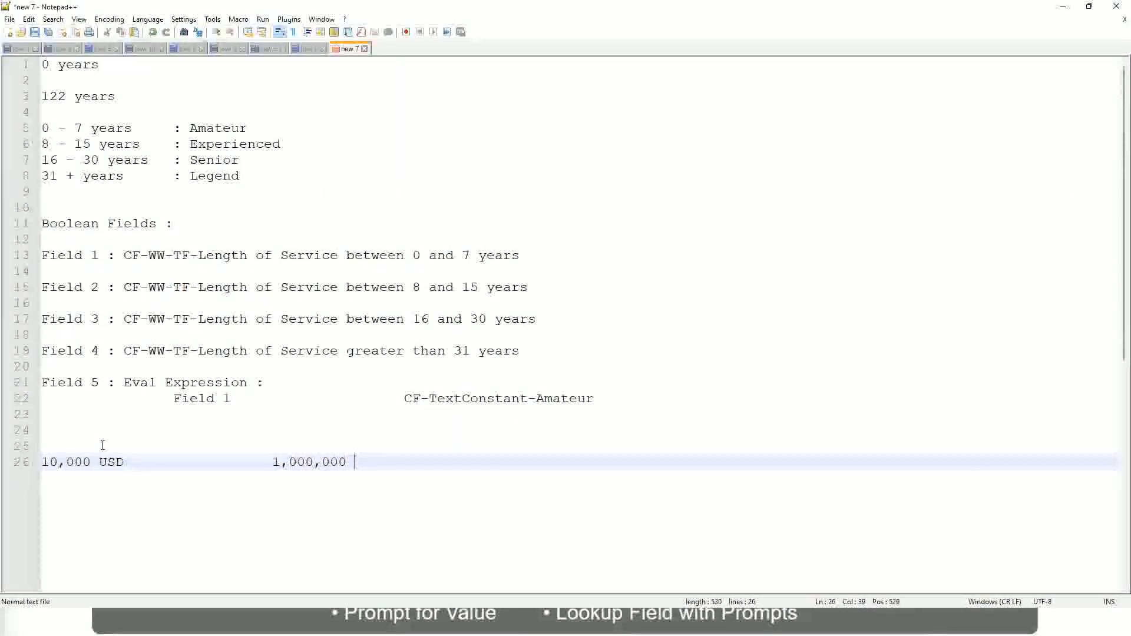
{"action": "type", "text": "USD"}
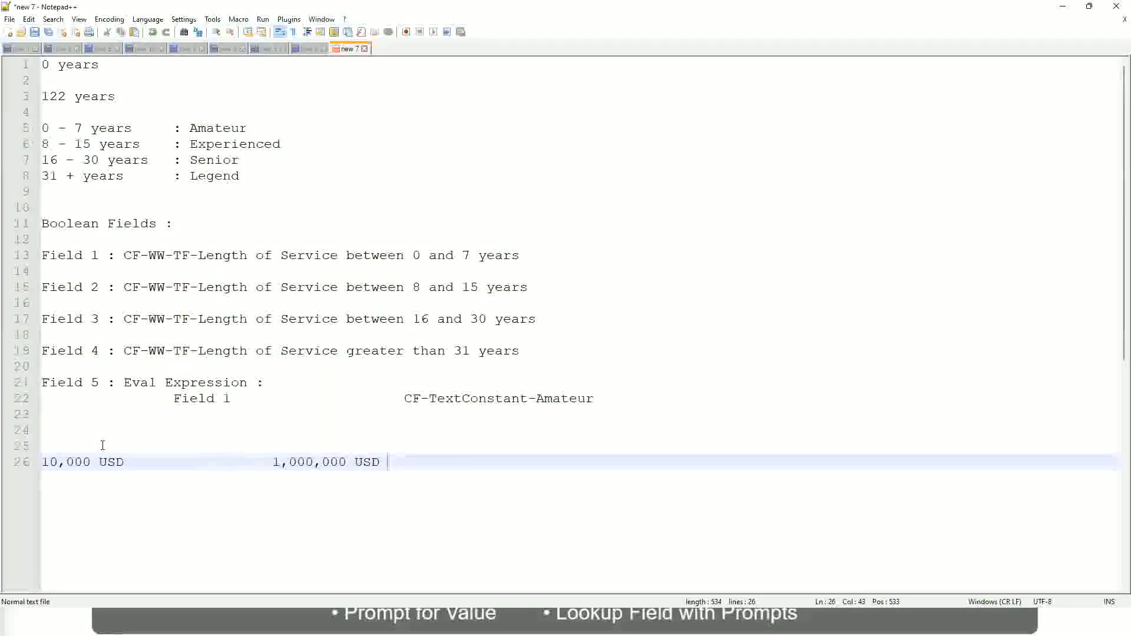
- Below the USD amounts, leave a blank line and add the band "10 - 50,000 : Low"
{"action": "key", "text": "Return"}
{"action": "key", "text": "Return"}
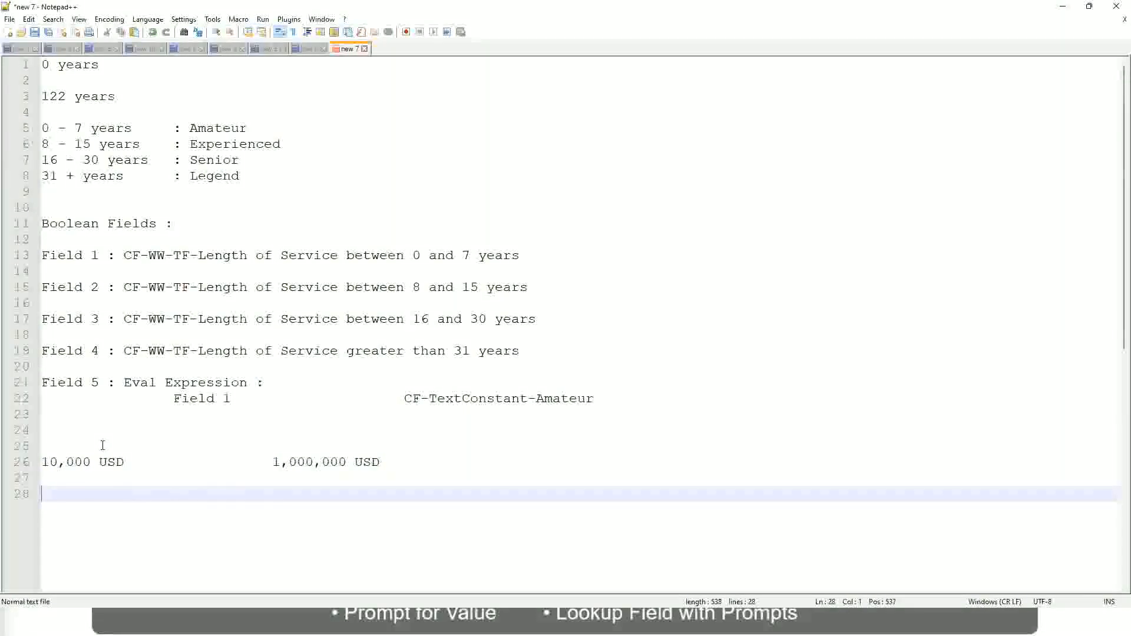
{"action": "type", "text": "10 - 50,000"}
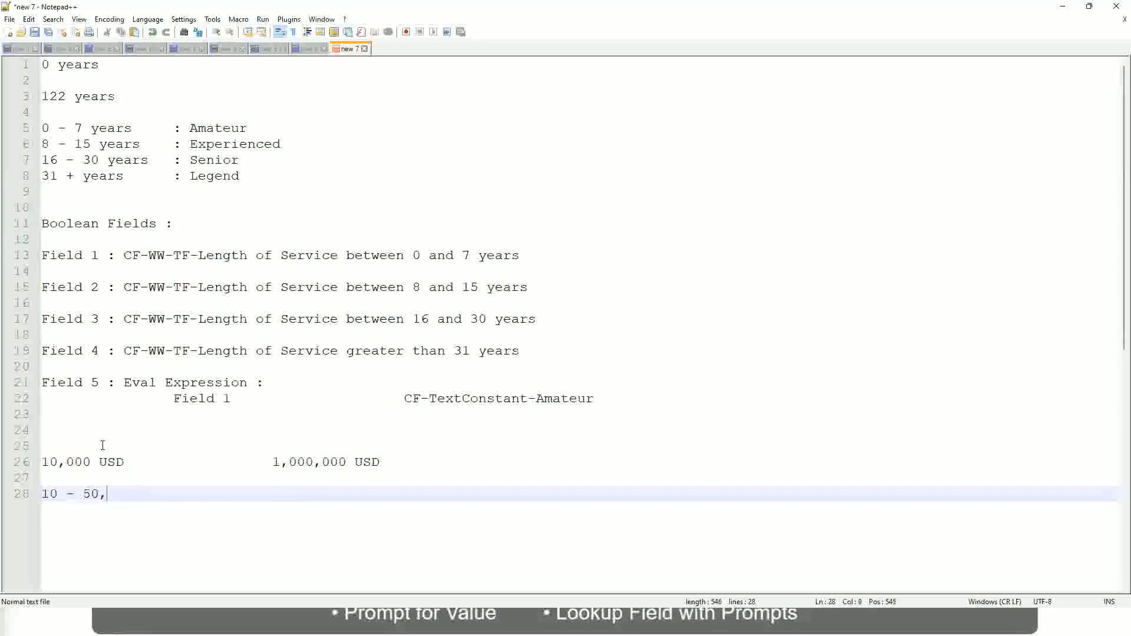
{"action": "key", "text": "Tab"}
{"action": "key", "text": "Tab"}
{"action": "key", "text": "Tab"}
{"action": "key", "text": "Tab"}
{"action": "type", "text": ": Low"}
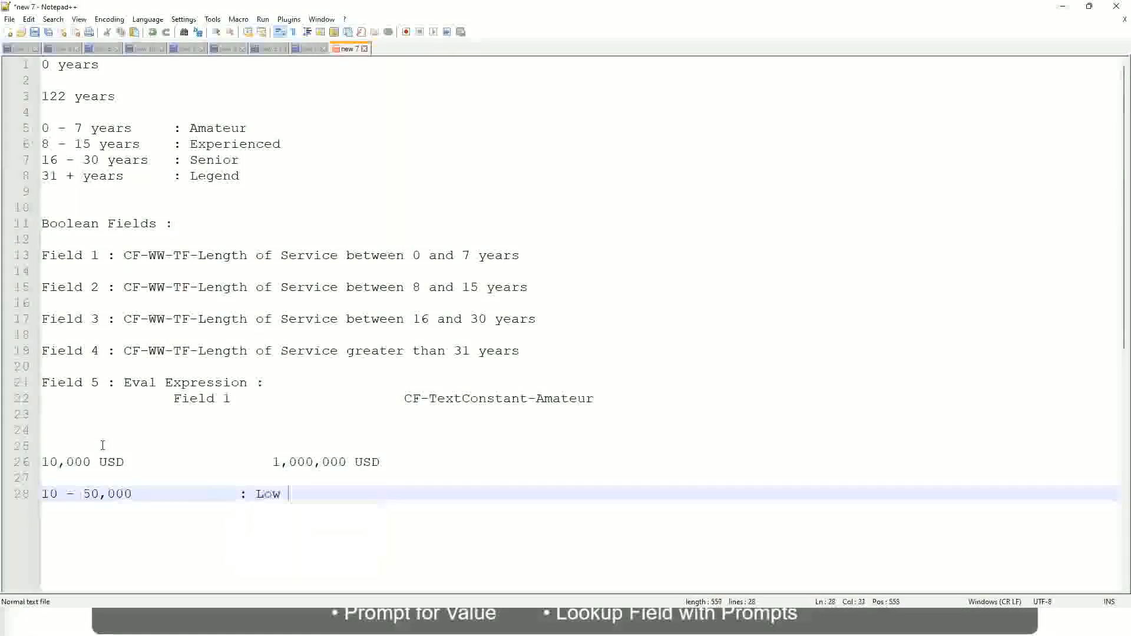
- Add the band "50,001 - 150,000 : Medium" directly under the Low band, with its label aligned
{"action": "key", "text": "Return"}
{"action": "key", "text": "Return"}
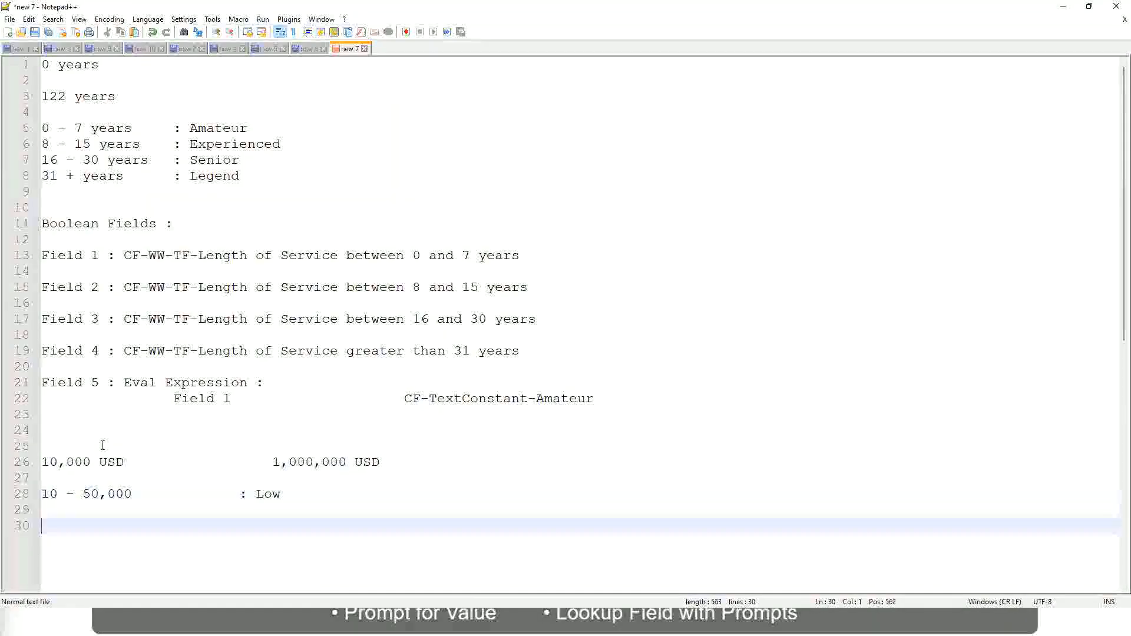
{"action": "key", "text": "Up"}
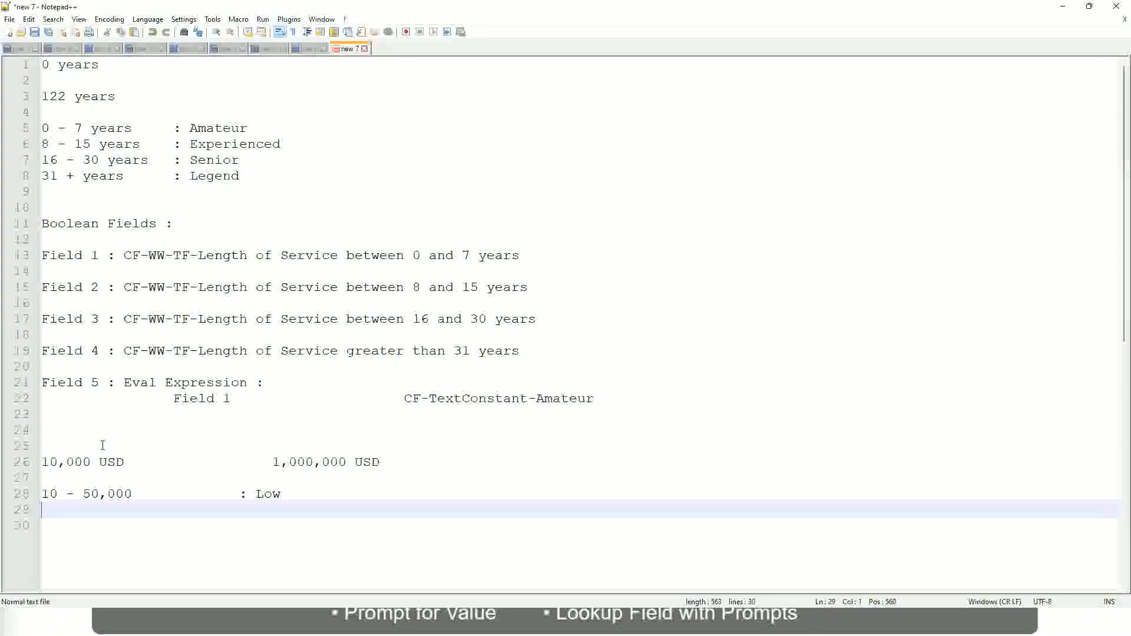
{"action": "type", "text": "50,001 "}
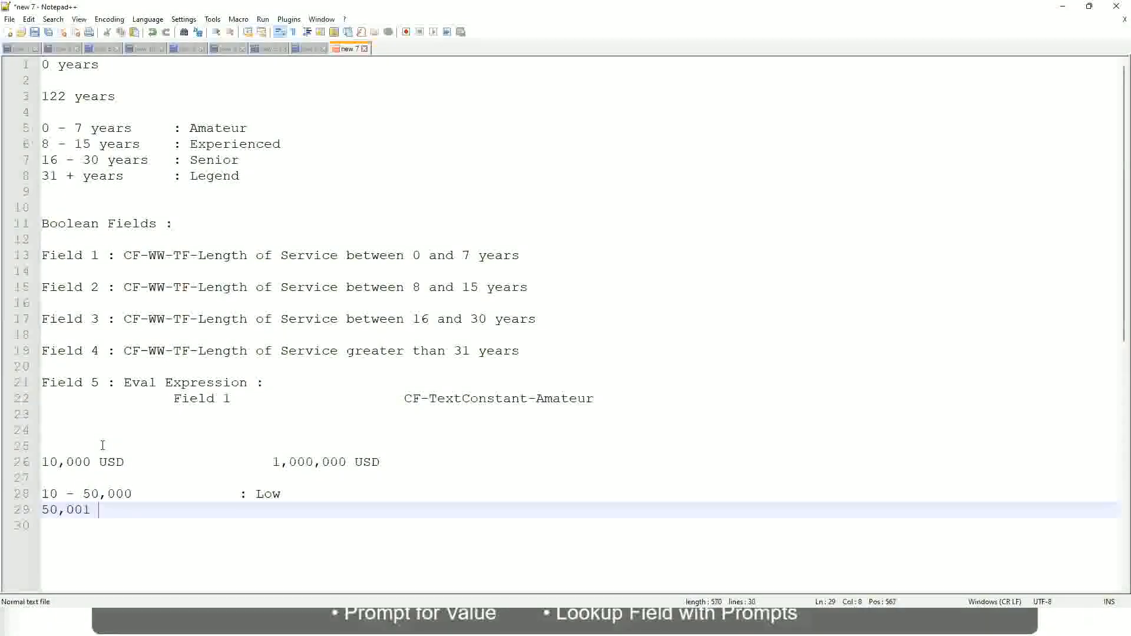
{"action": "type", "text": "- 1"}
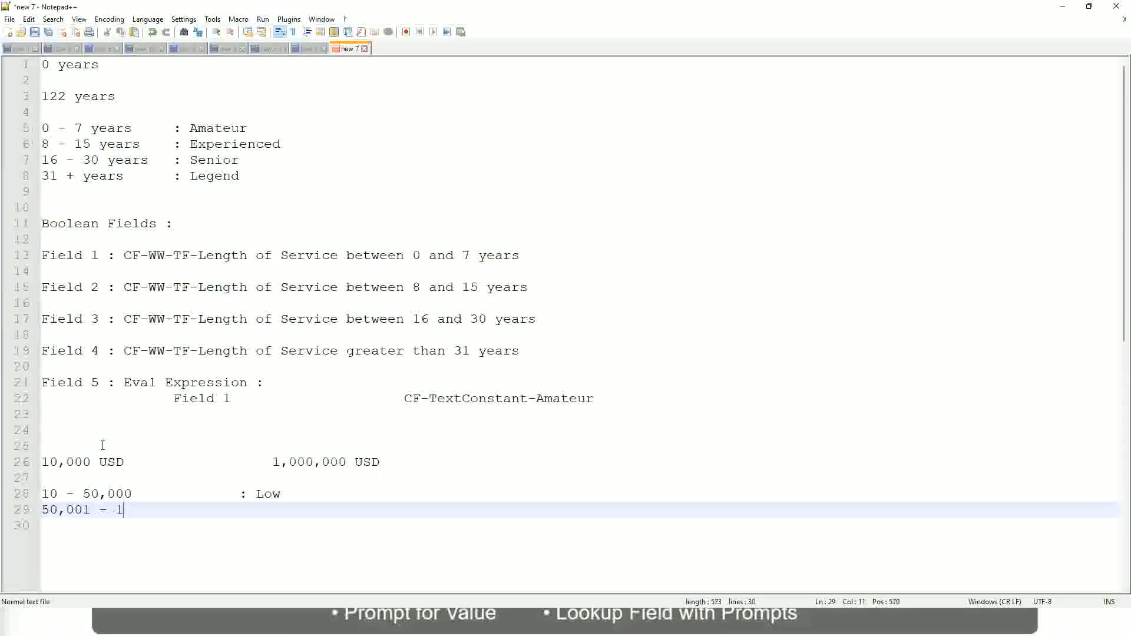
{"action": "type", "text": "50,000"}
{"action": "key", "text": "Tab"}
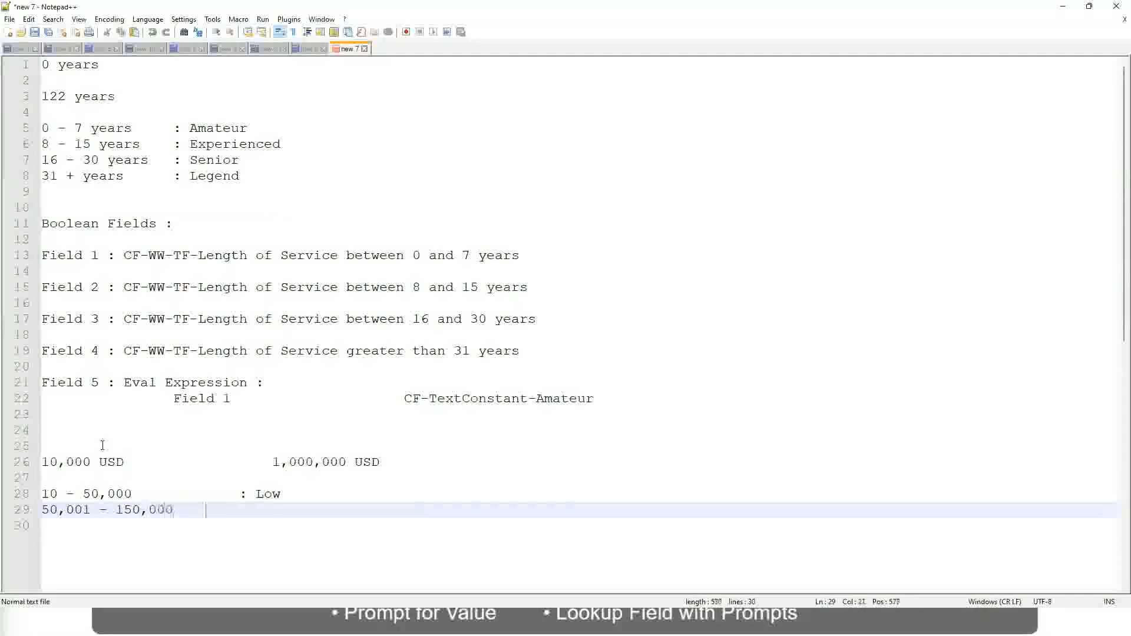
{"action": "type", "text": ": Med"}
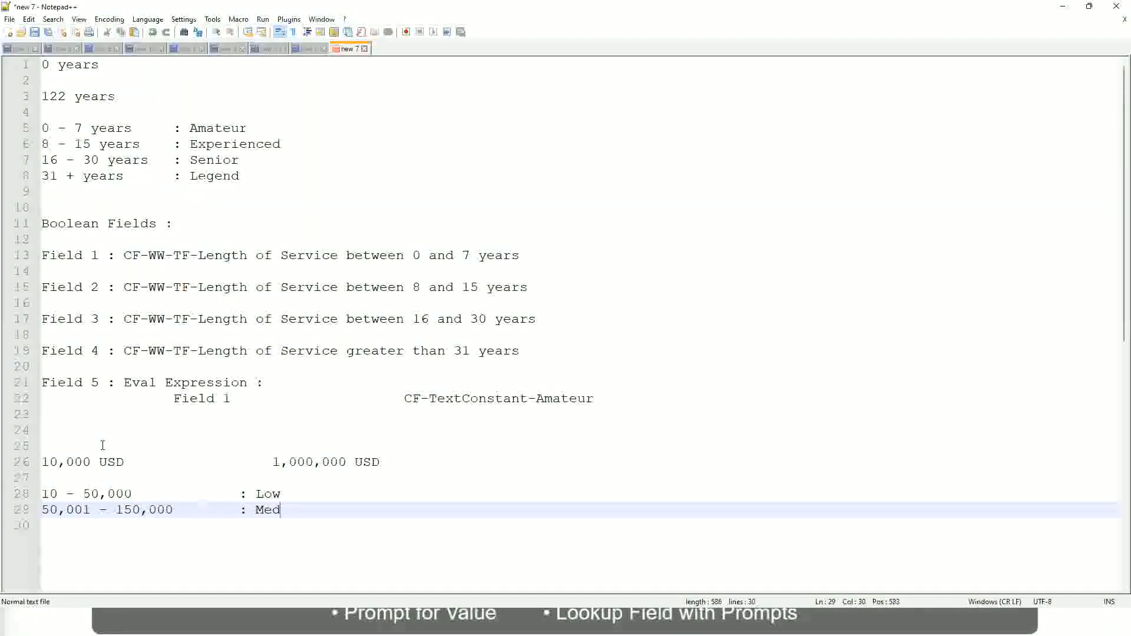
{"action": "type", "text": "ium"}
- Add the band "> 150,000 : High" under the Medium band, with its label aligned
{"action": "key", "text": "Return"}
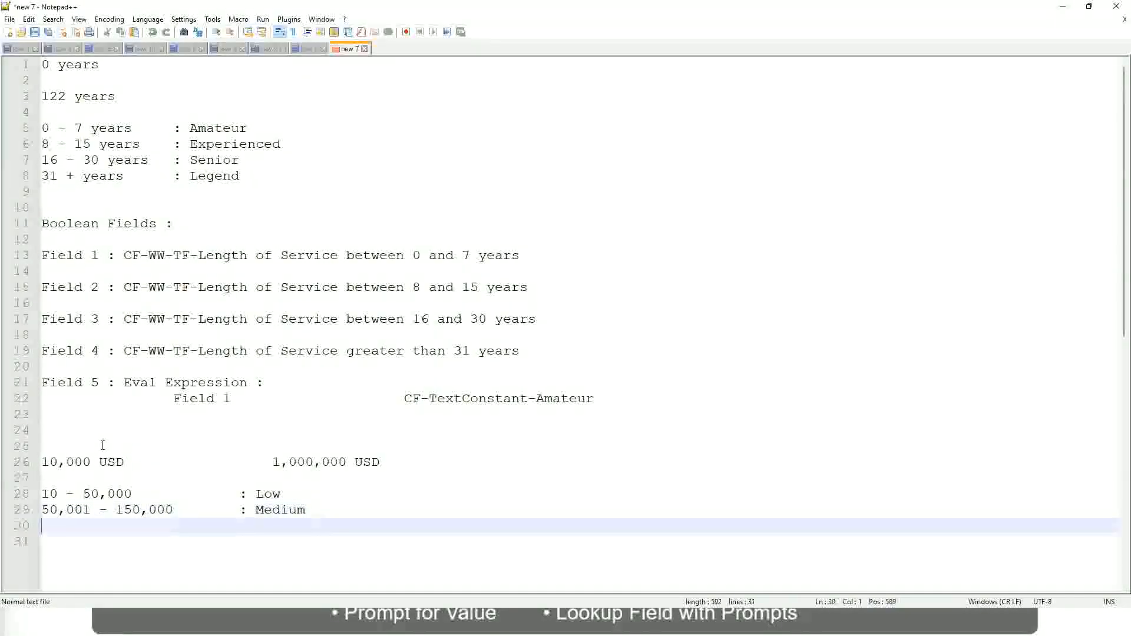
{"action": "type", "text": "> 150,000"}
{"action": "key", "text": "Tab"}
{"action": "key", "text": "Tab"}
{"action": "key", "text": "Tab"}
{"action": "key", "text": "Tab"}
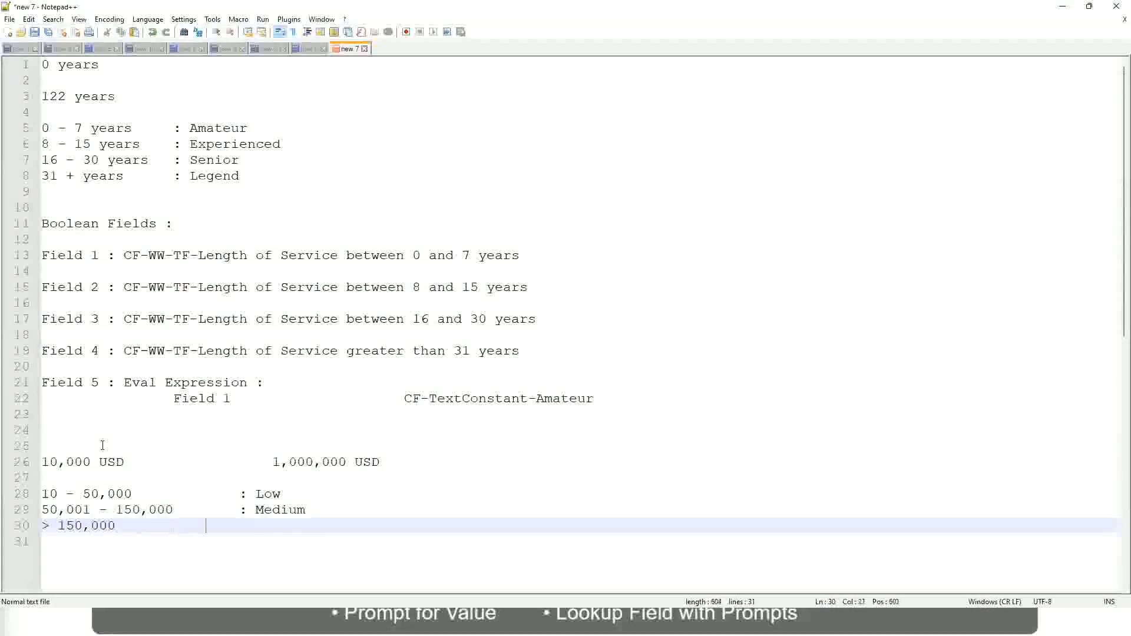
{"action": "type", "text": ": High"}
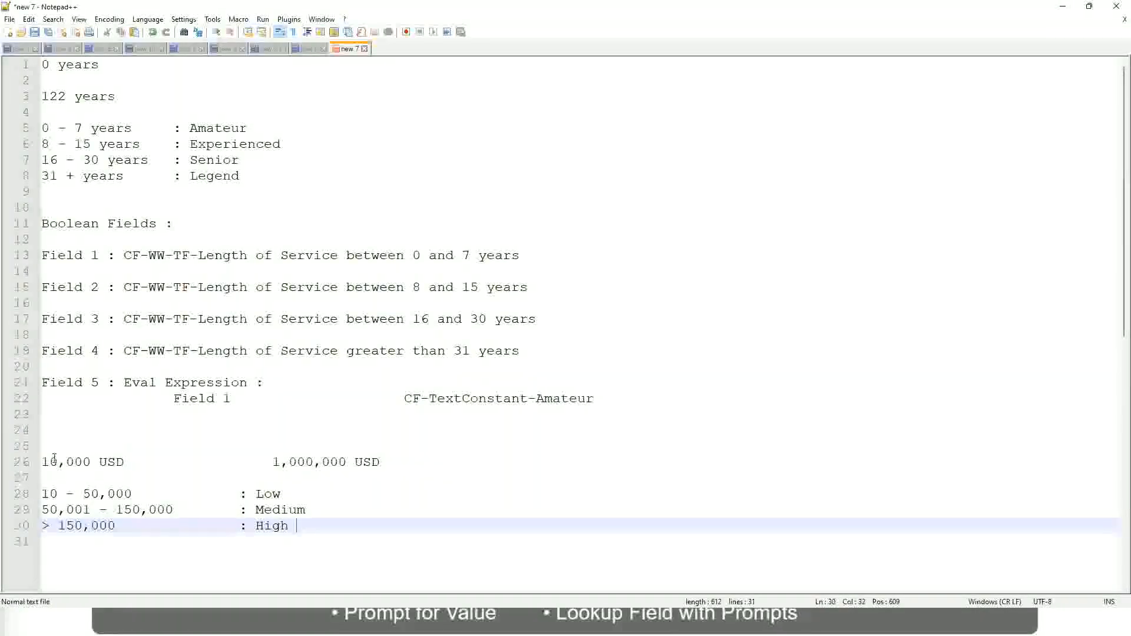
- Review the lower and upper USD amounts against the Low, Medium and High bands
{"action": "left_click", "coordinate": [36, 461]}
{"action": "left_click", "coordinate": [49, 462]}
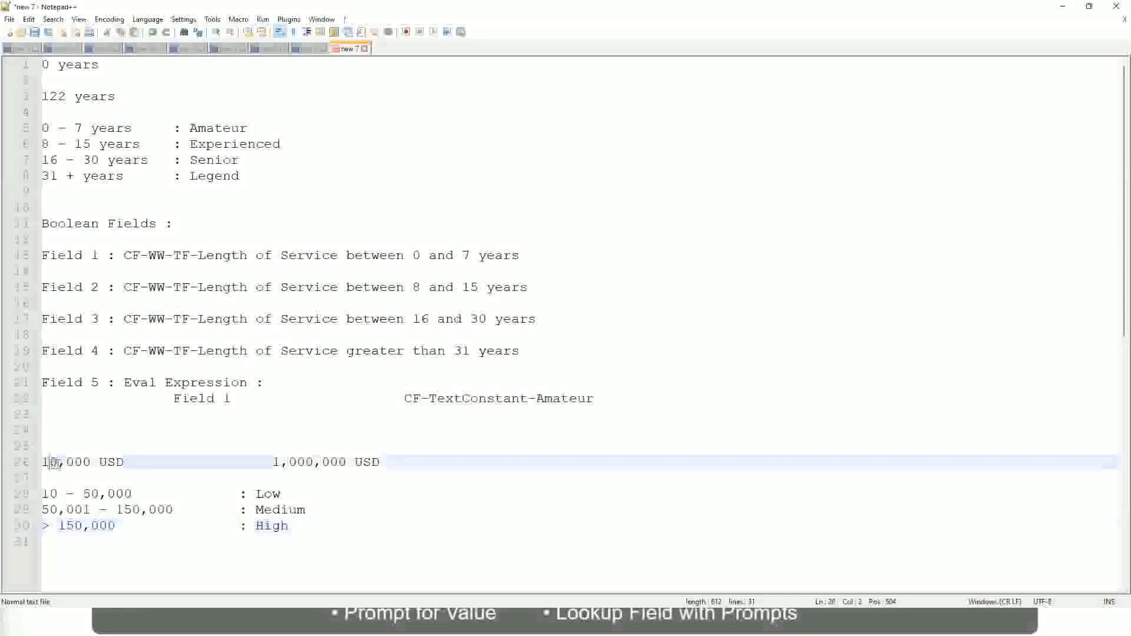
{"action": "double_click", "coordinate": [339, 461]}
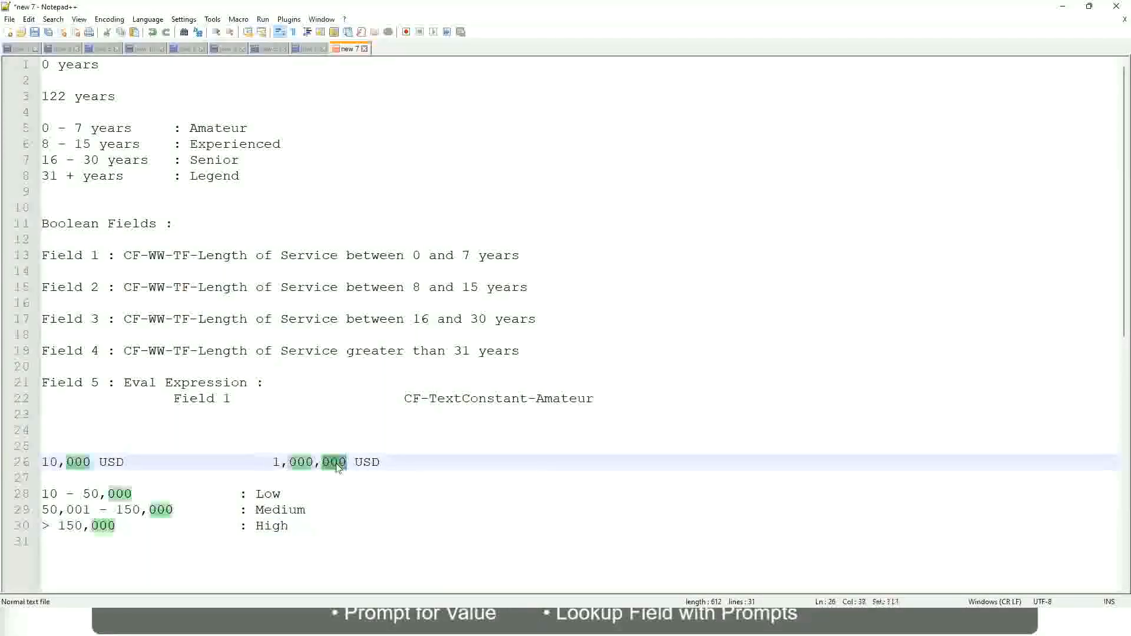
{"action": "left_click", "coordinate": [206, 510]}
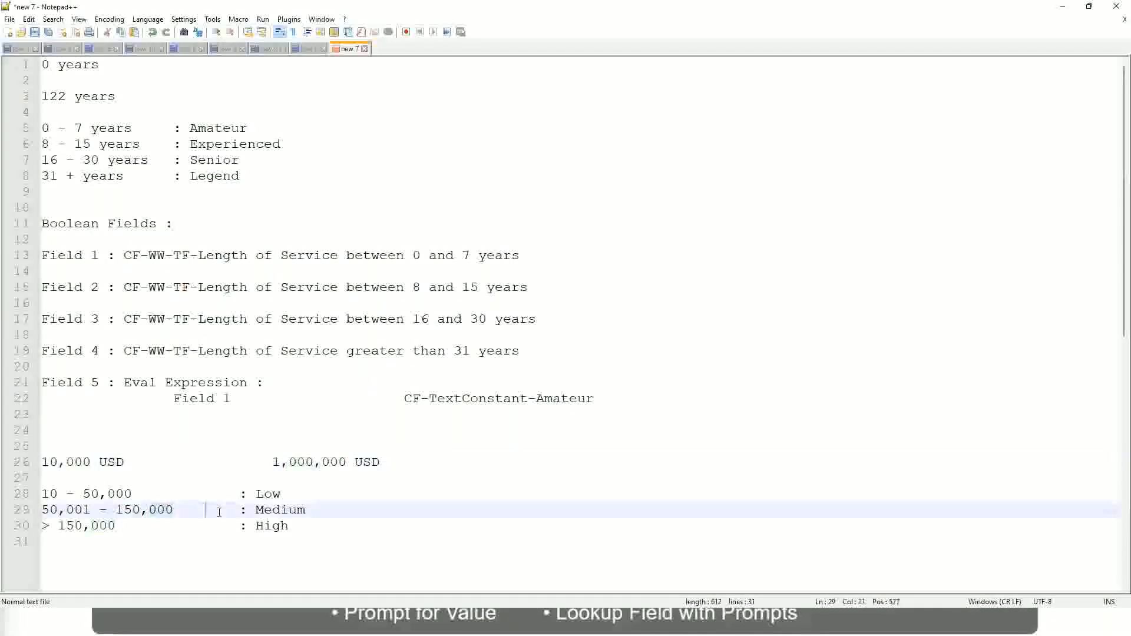
{"action": "left_click", "coordinate": [36, 461]}
{"action": "left_click", "coordinate": [349, 464]}
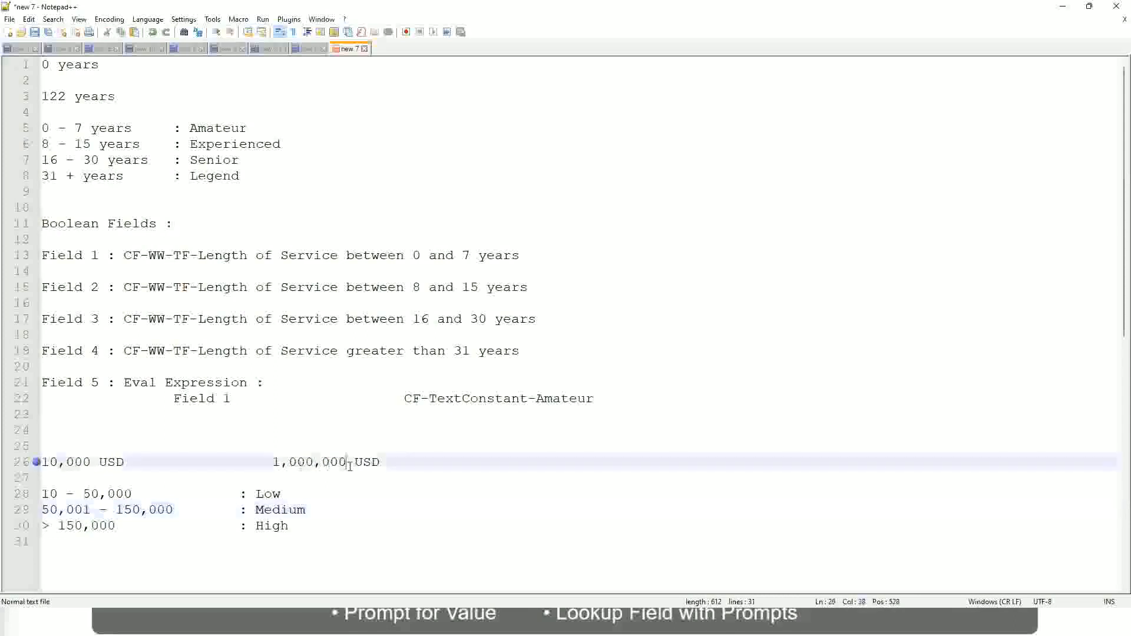
{"action": "left_click", "coordinate": [272, 493]}
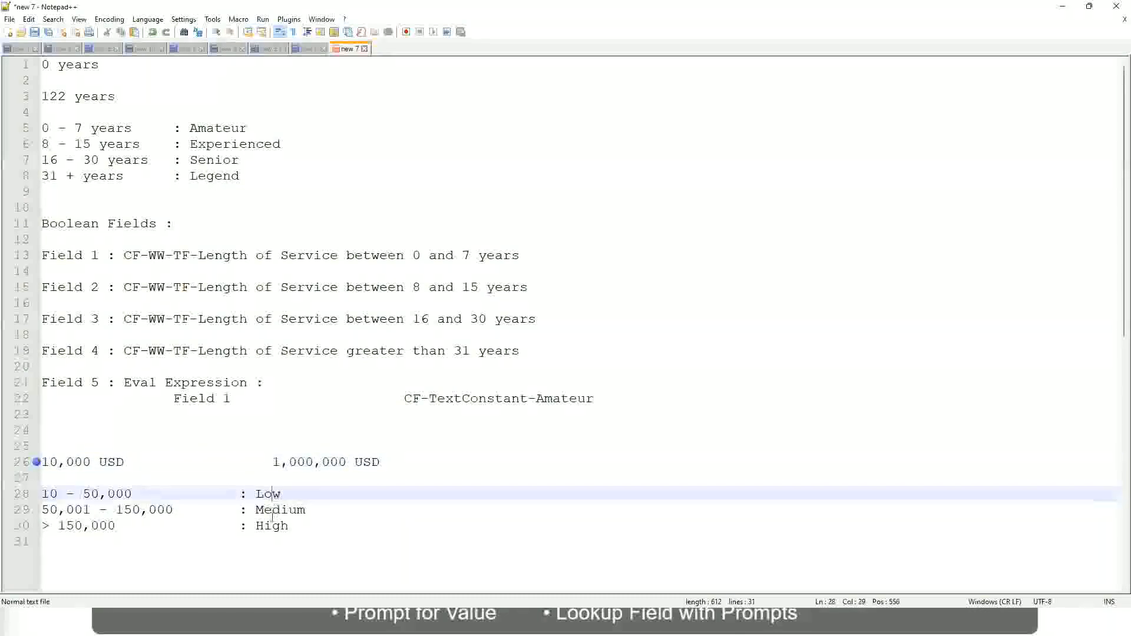
{"action": "left_click", "coordinate": [272, 525]}
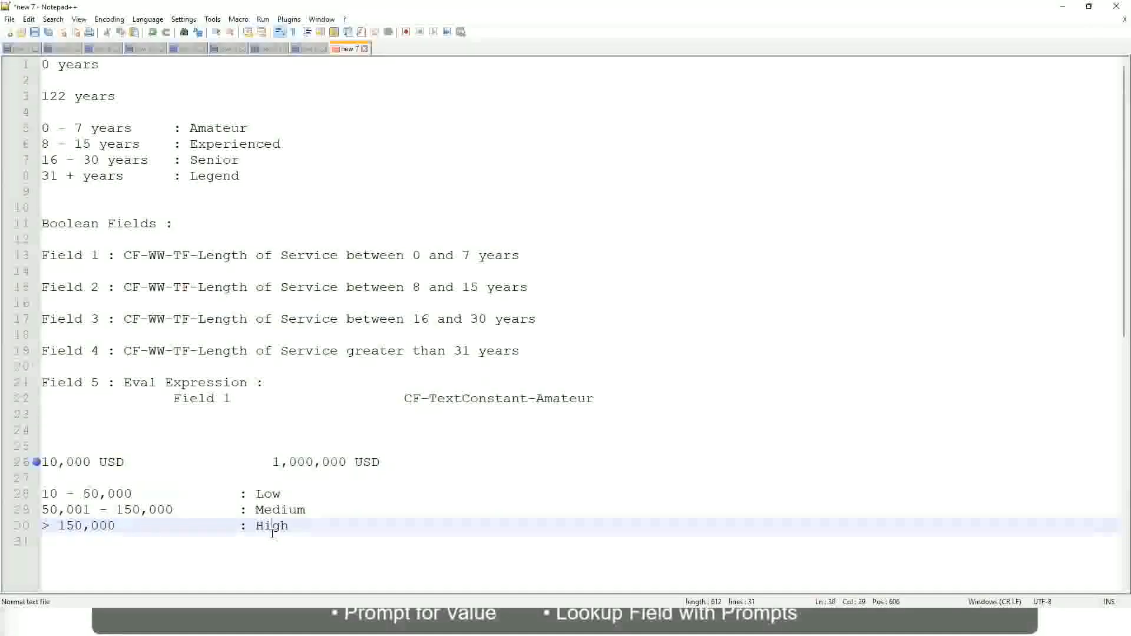
{"action": "left_click", "coordinate": [150, 476]}
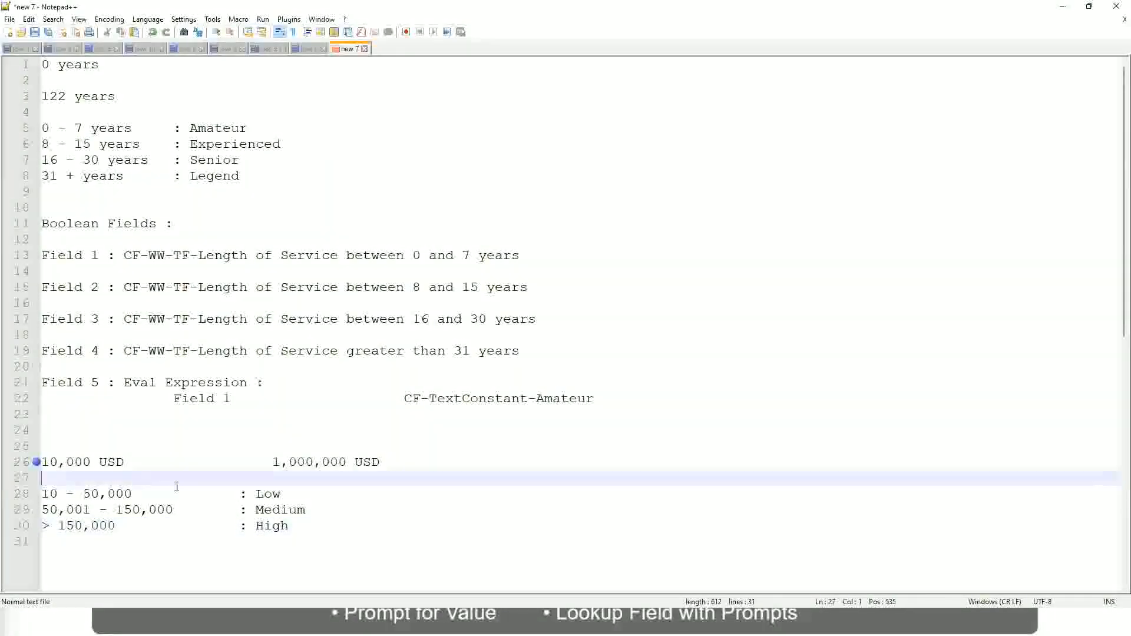
{"action": "left_click", "coordinate": [290, 525]}
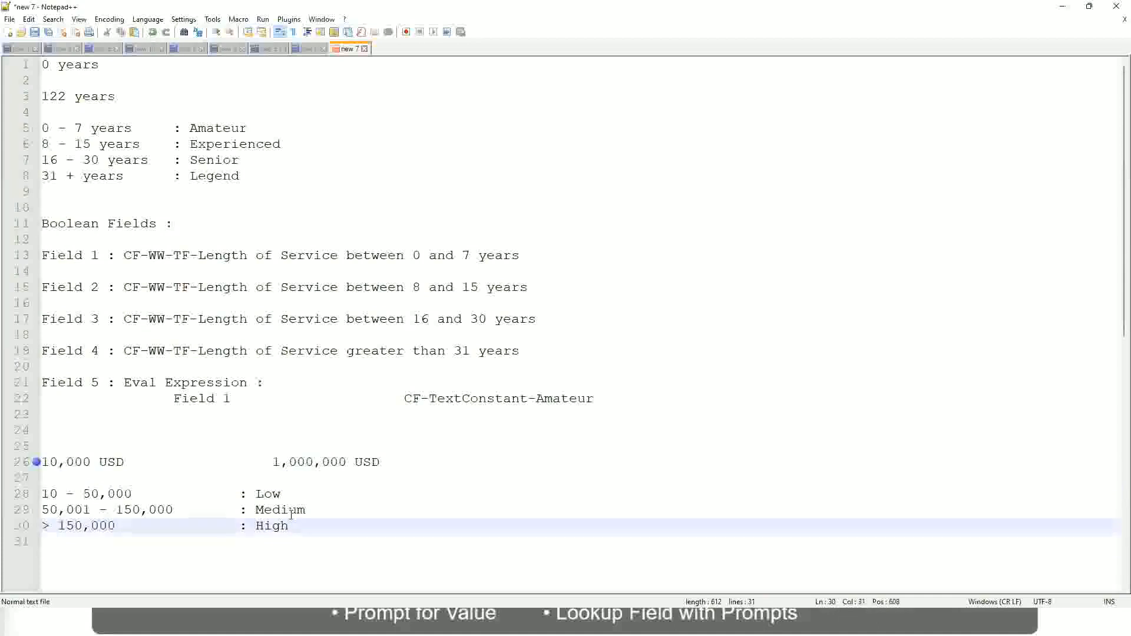